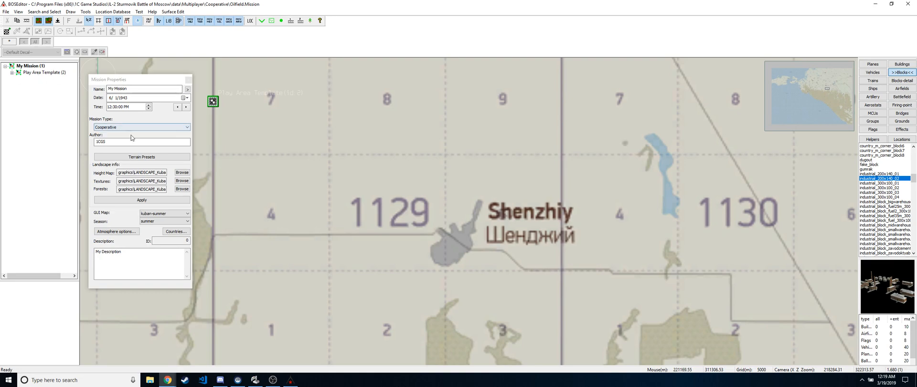
Step: Place an industrial_block_fuel25m block on the west bank of the lake northeast of Shenzhiy
scroll(287, 178, "down", 3)
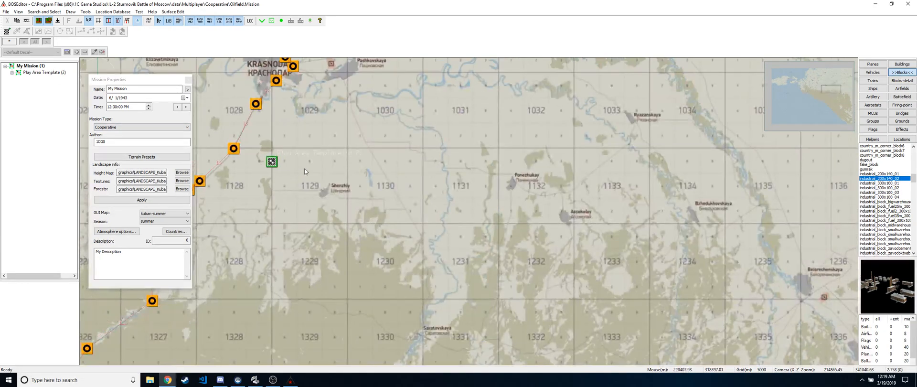
middle_click_drag(305, 171, 402, 234)
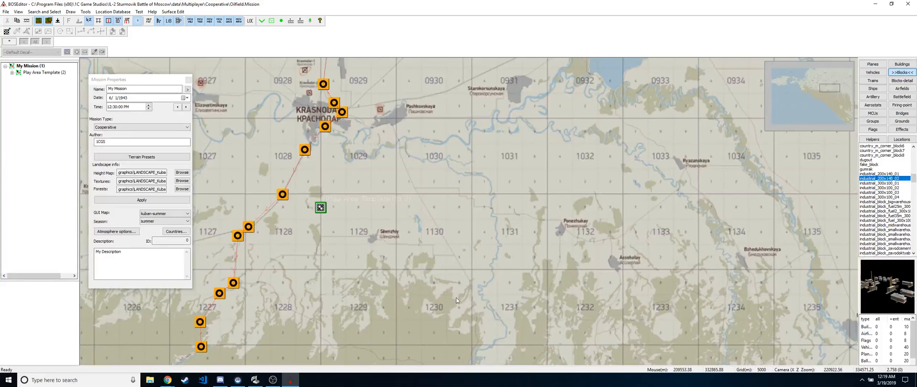
middle_click_drag(457, 298, 420, 238)
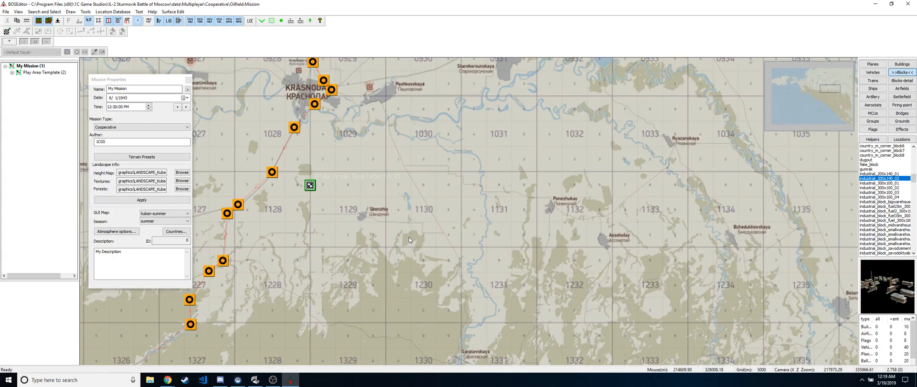
scroll(373, 212, "up", 5)
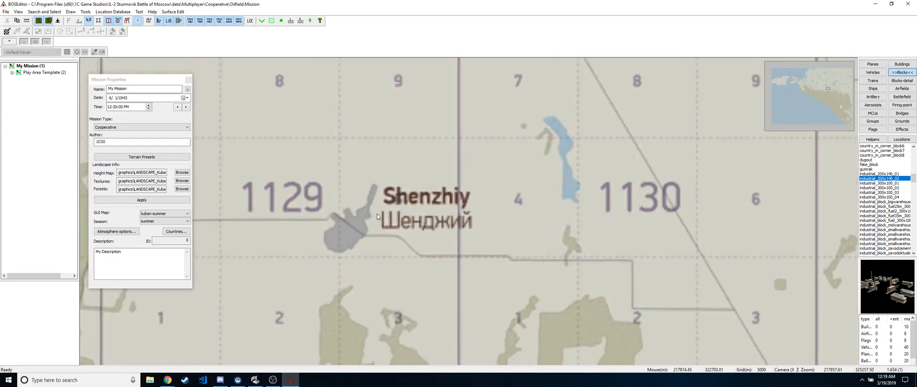
scroll(364, 202, "down", 2)
scroll(371, 199, "up", 3)
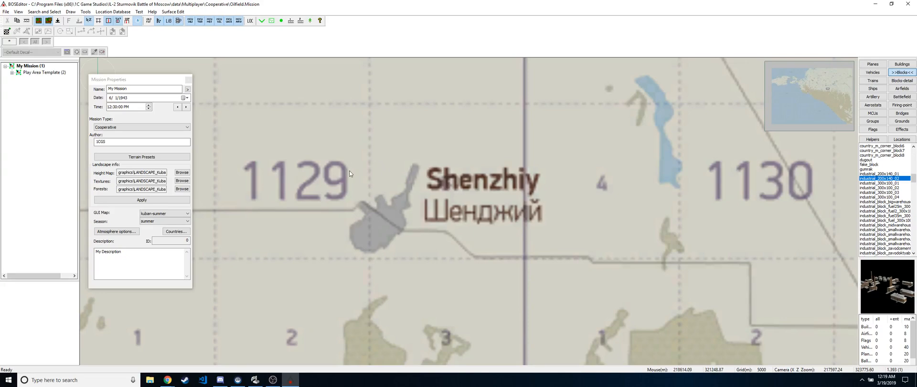
right_click_drag(422, 194, 494, 200)
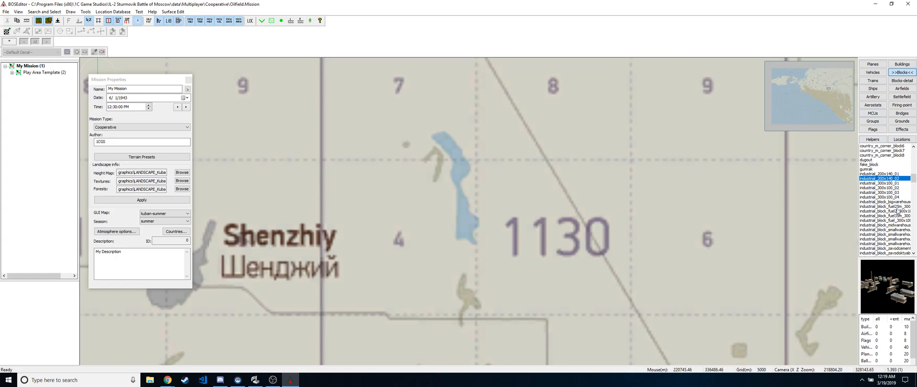
left_click(898, 207)
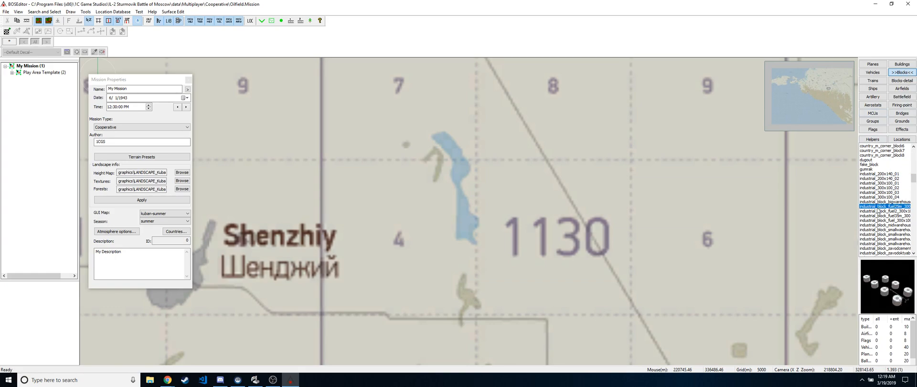
scroll(450, 201, "up", 2)
left_click(445, 188)
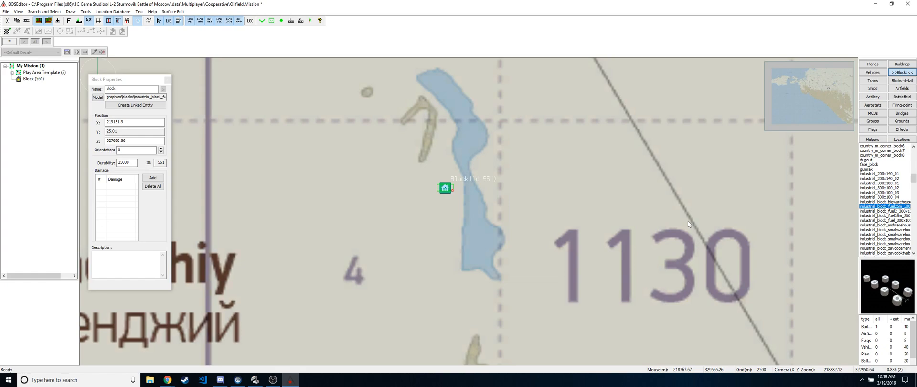
Step: Place industrial_block_fuel2 and industrial_block_fuel35m blocks down the lake's west bank, and an industrial_block_fuel block on the east bank
left_click(898, 212)
left_click(444, 205)
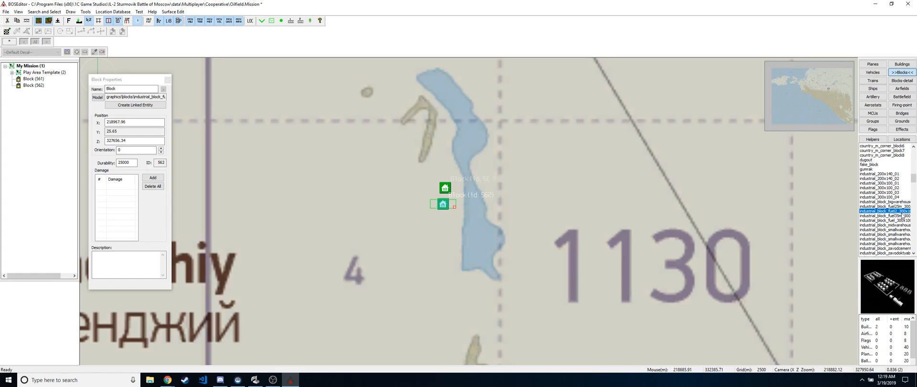
left_click(902, 216)
left_click(449, 223)
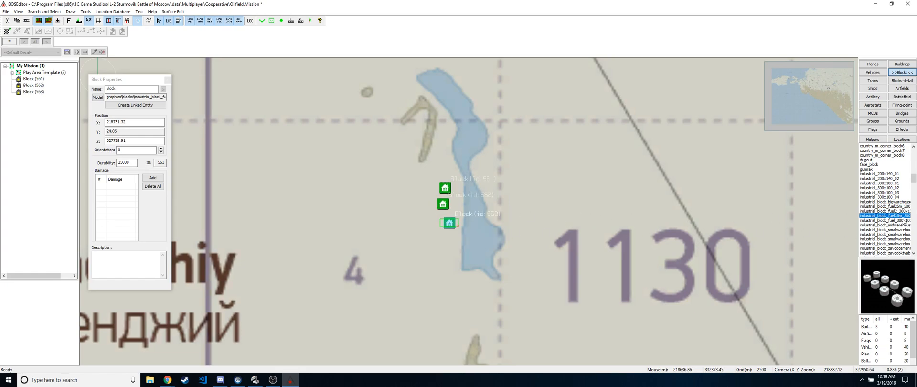
left_click(904, 221)
left_click(501, 176)
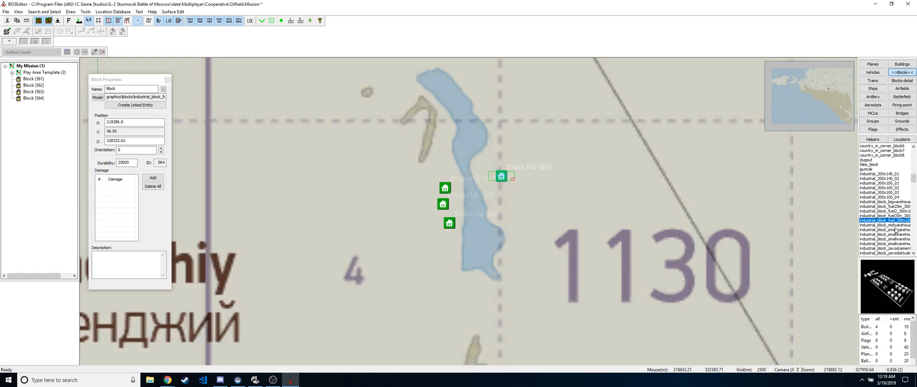
Step: Place an industrial_block_bigwarehouse block and an industrial_block_midwarehouse block on the east bank, south of the fuel block
left_click(893, 202)
left_click(502, 194)
left_click(894, 225)
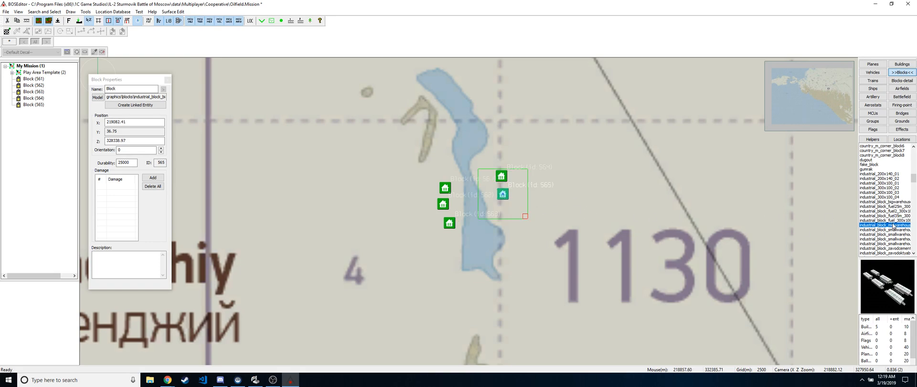
left_click(890, 216)
left_click(891, 225)
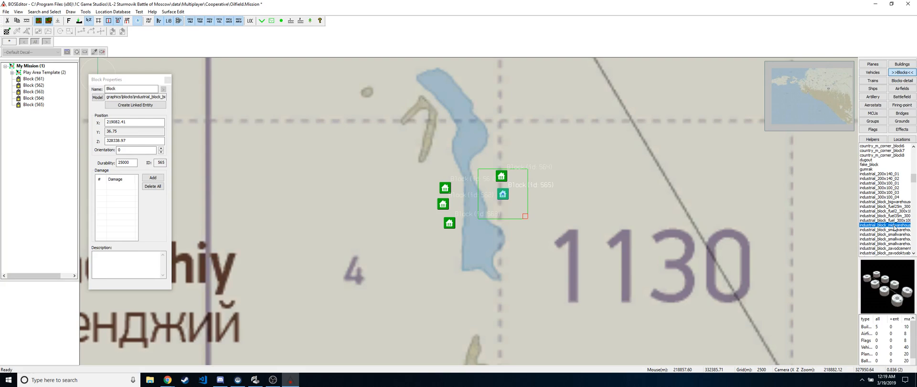
left_click(511, 224)
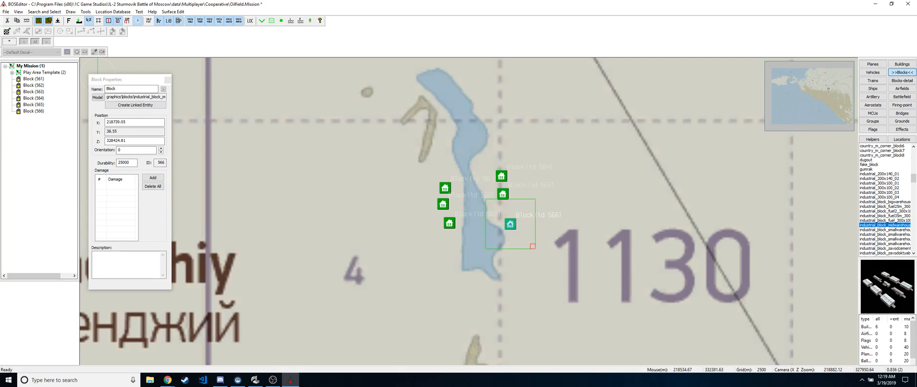
Step: Add a second industrial_block_fuel2 block farther east of the lake and a second industrial_block_fuel35m block farther west
left_click(888, 202)
left_click(887, 211)
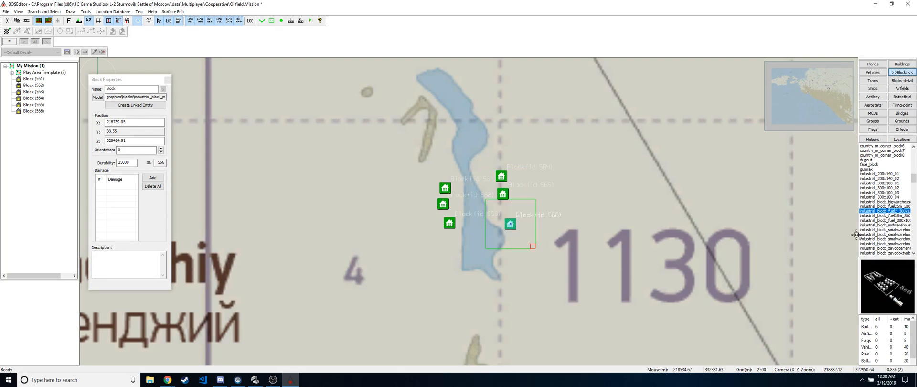
left_click(538, 201)
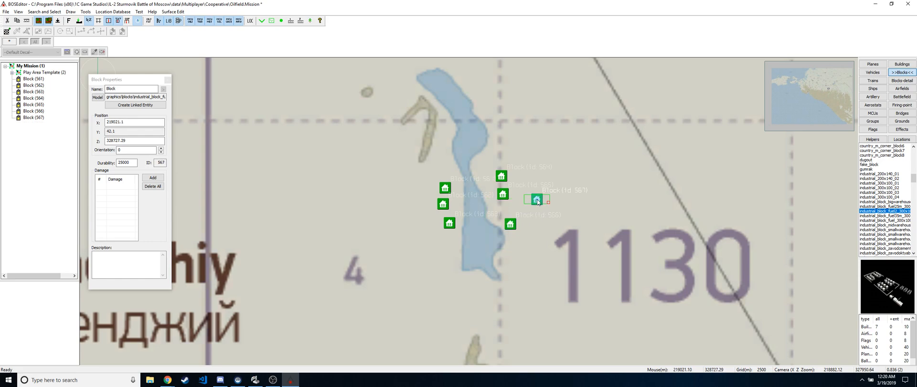
left_click(887, 215)
left_click(409, 201)
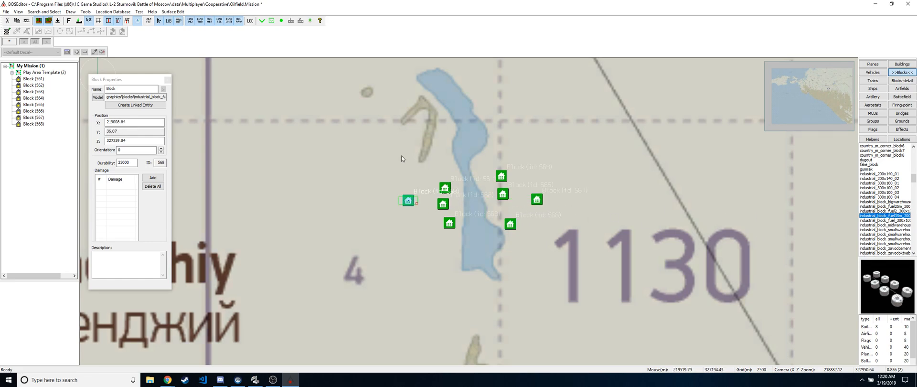
Step: Display the terrain textures on the map and rotate the west-bank fuel2 block roughly a quarter turn
left_click_drag(368, 145, 581, 266)
left_click(39, 21)
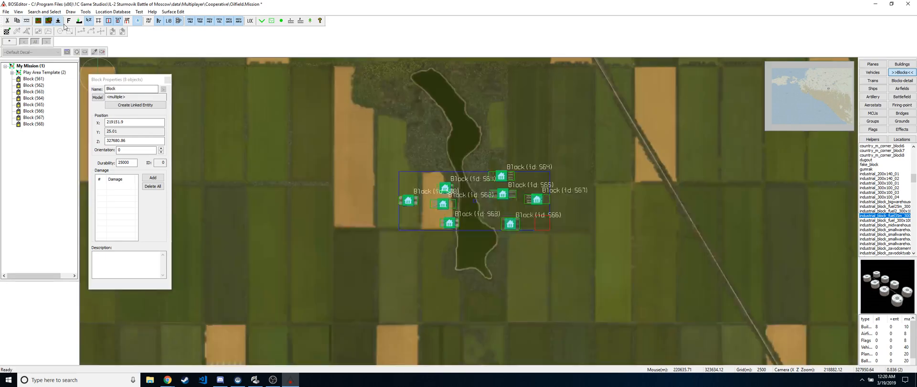
scroll(459, 211, "up", 5)
left_click(429, 181)
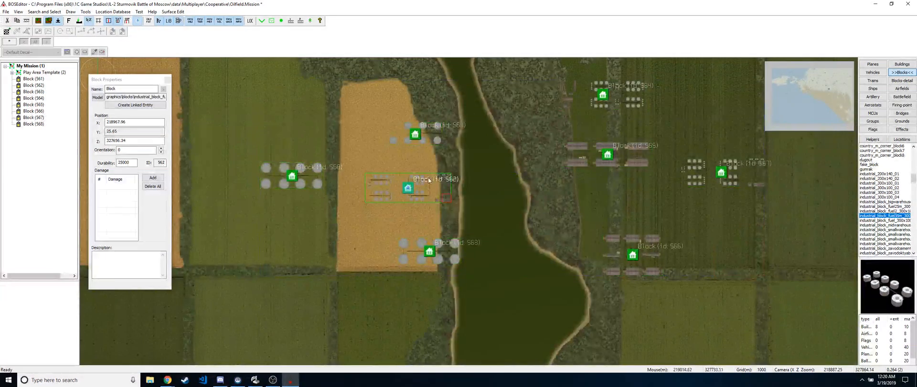
left_click_drag(444, 197, 402, 227)
Step: Move the fuel25m block to the north end of the orange field and the west-bank fuel35m block just south of the field
left_click(421, 132)
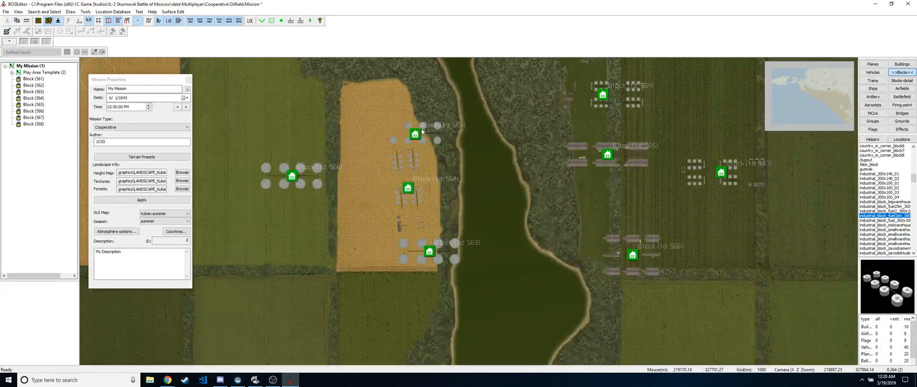
left_click_drag(421, 132, 383, 103)
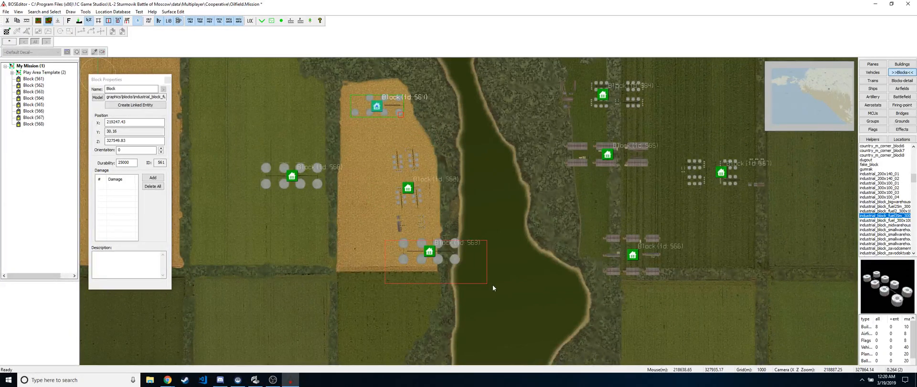
left_click_drag(429, 251, 401, 294)
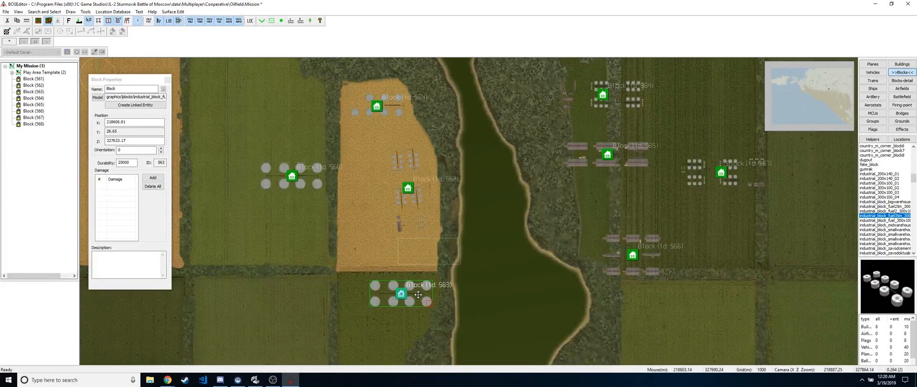
Step: Set the west-bank fuel2 block's orientation to 90 and move the westernmost fuel35m block into the orange field's south end
left_click(400, 183)
double_click(134, 151)
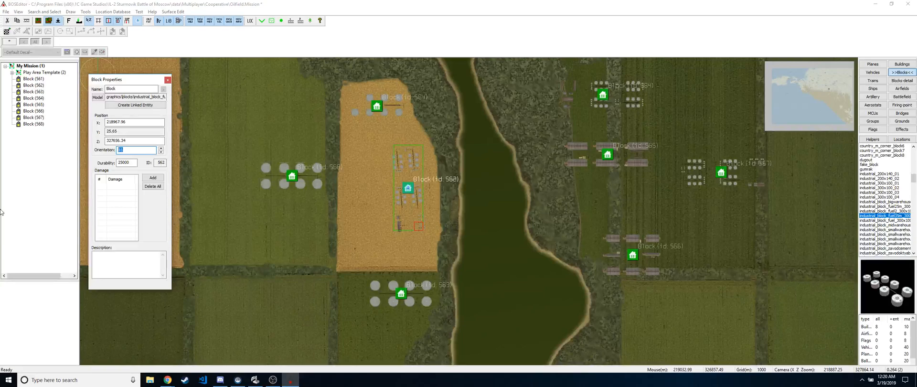
key("Tab")
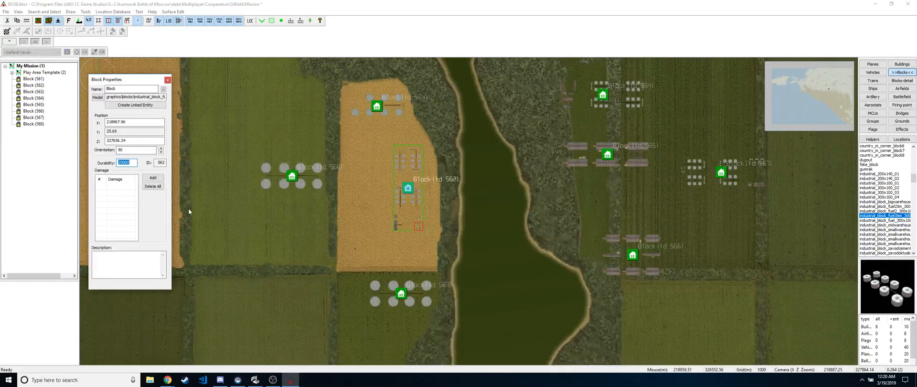
left_click_drag(320, 187, 425, 263)
Step: Move the bigwarehouse block into the orange field, west of the fuel2 block, and rotate it to run north-south
right_click_drag(618, 144, 569, 173)
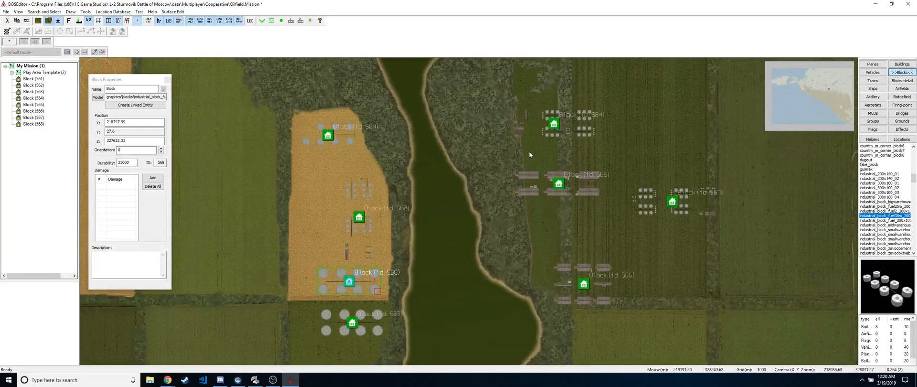
left_click(560, 184)
left_click_drag(559, 183, 336, 210)
left_click_drag(375, 220, 344, 250)
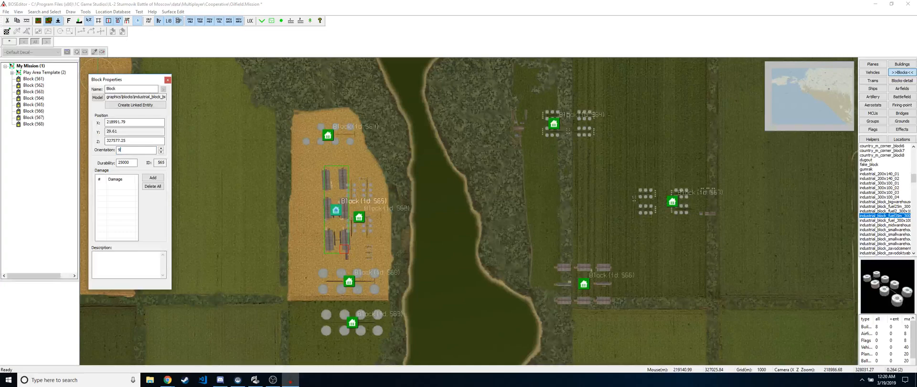
left_click_drag(339, 222, 319, 227)
Step: Move the midwarehouse block across the lake to the northern part of the green field west of the orange field
left_click_drag(512, 249, 639, 314)
left_click_drag(586, 274, 285, 136)
Step: Move the east-bank fuel block below the midwarehouse in the green field, with its orientation set to 90
left_click_drag(597, 122, 258, 227)
left_click_drag(130, 150, 68, 155)
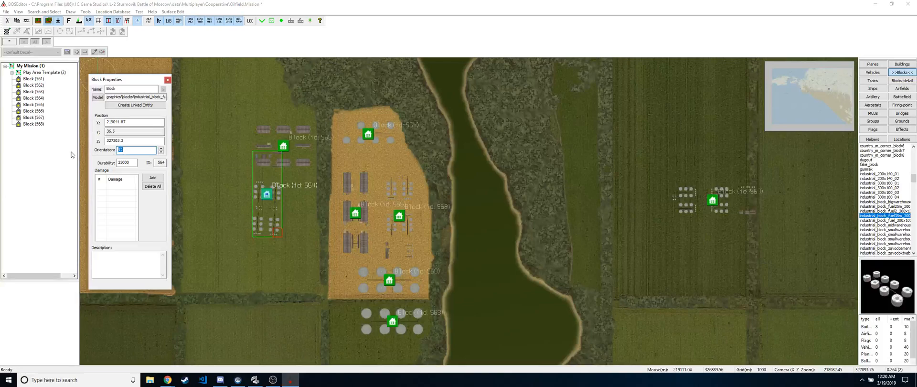
type("90")
left_click_drag(266, 194, 298, 216)
Step: Move the remaining eastern fuel2 block to the west side of the relocated fuel block and set its orientation to 90
left_click_drag(712, 200, 251, 227)
left_click(137, 150)
type("80")
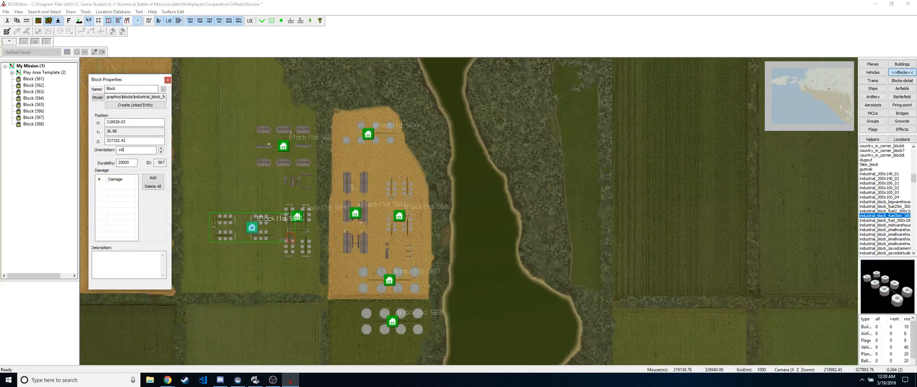
key("Tab")
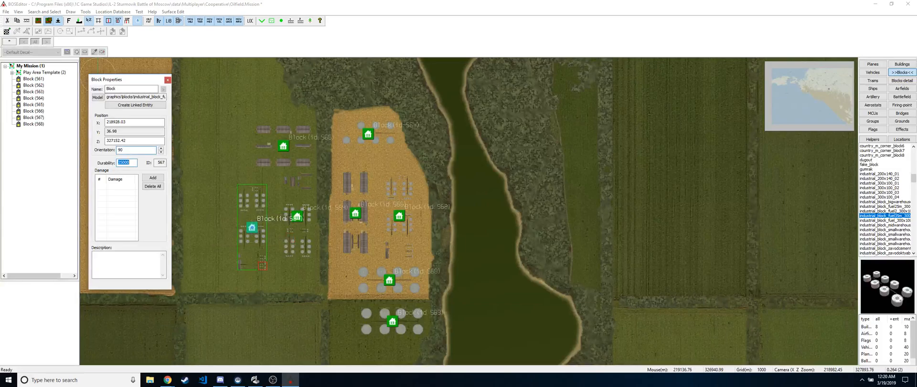
left_click_drag(252, 228, 257, 216)
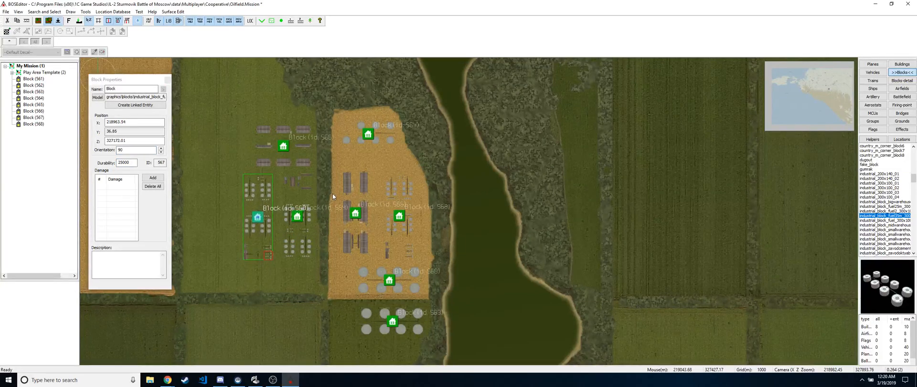
Step: Select all the placed blocks to check the overall layout, and clear the selection
scroll(344, 191, "down", 2)
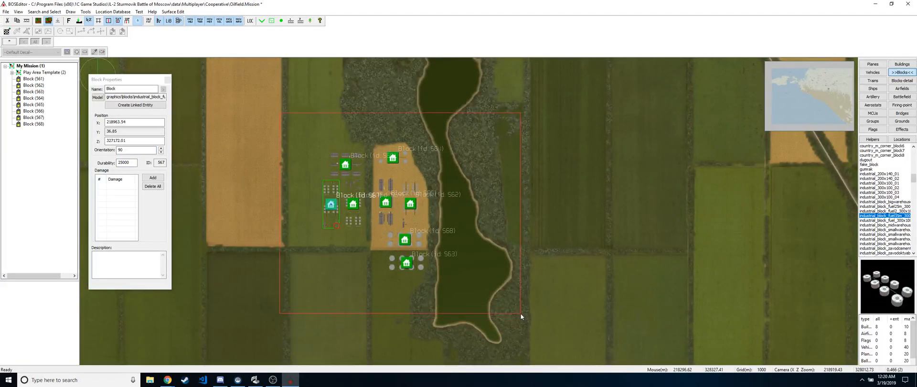
key("ctrl+a")
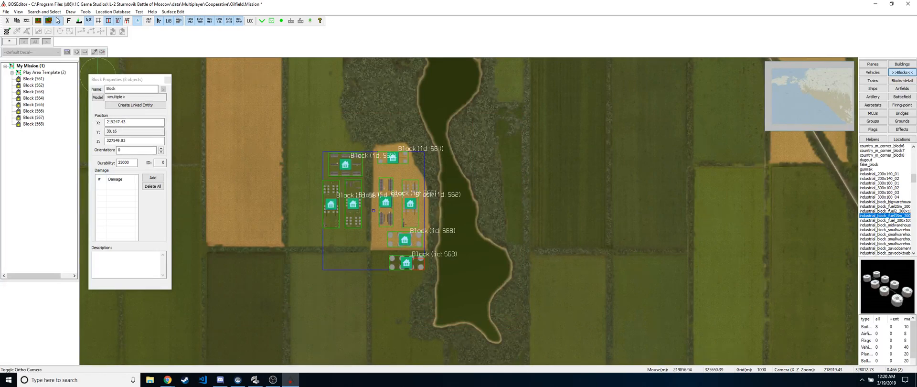
scroll(307, 184, "up", 3)
left_click(505, 192)
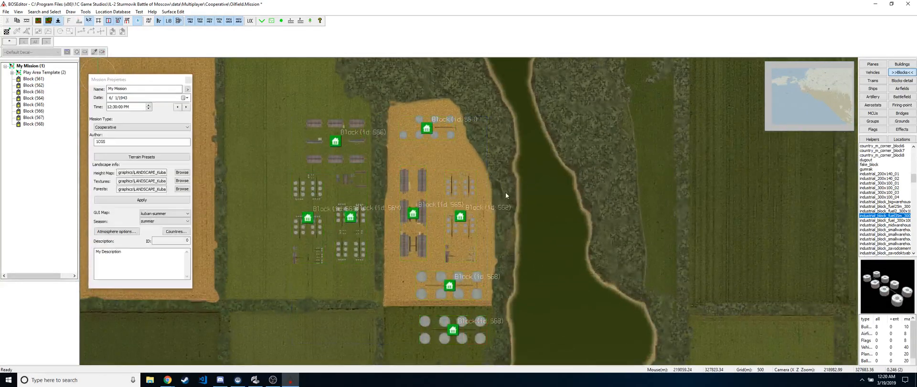
Step: Switch to Chrome and open the "Durability Values Post Kuban Release" topic in the Mission Making and Mission Editor forum
left_click(350, 218)
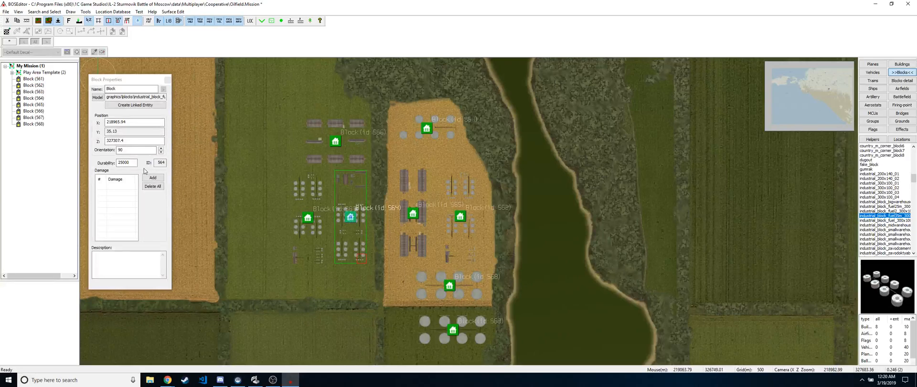
left_click(167, 380)
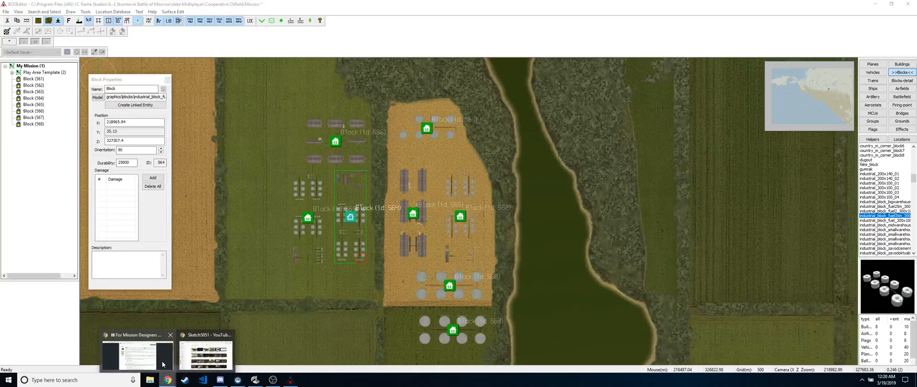
left_click(163, 364)
scroll(277, 127, "up", 2)
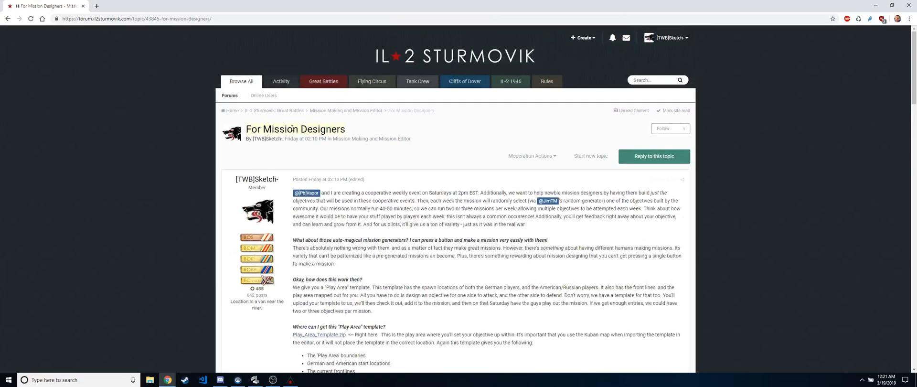
left_click(362, 114)
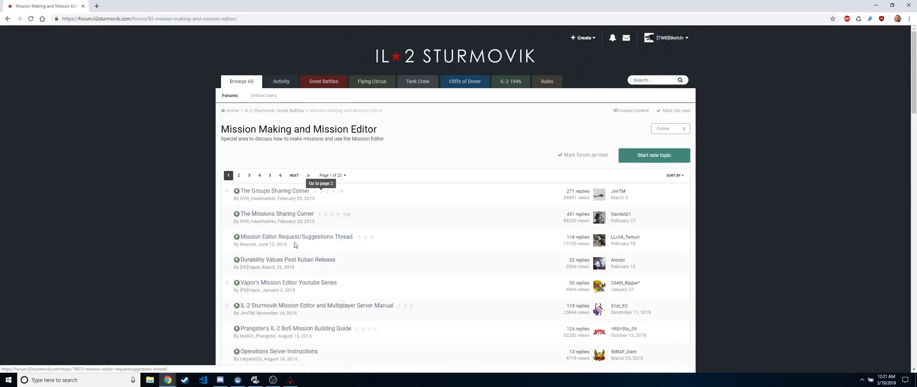
left_click(284, 261)
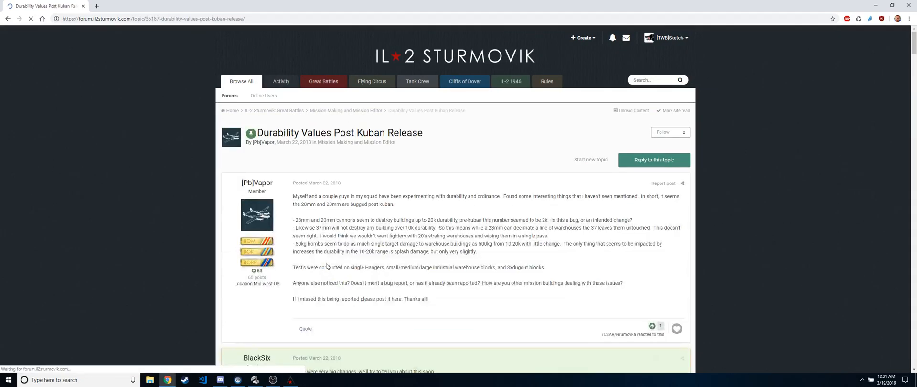
Step: Examine the topic's list of durability categories, highlighting the 25000 group and the fuel tanks entry
scroll(343, 240, "down", 5)
scroll(342, 240, "down", 10)
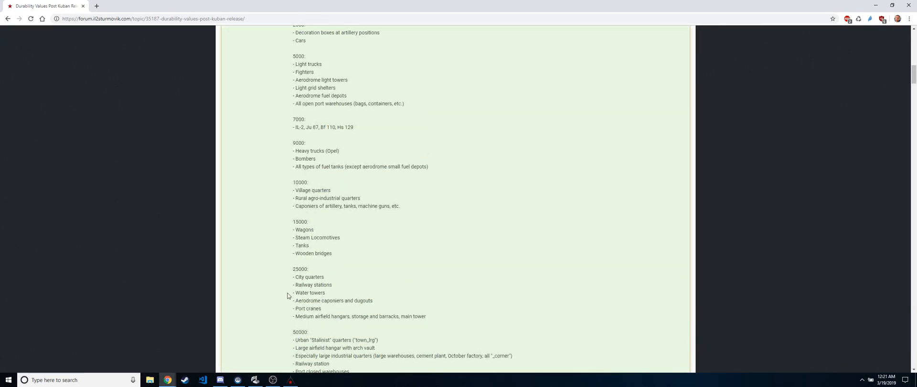
scroll(302, 287, "down", 1)
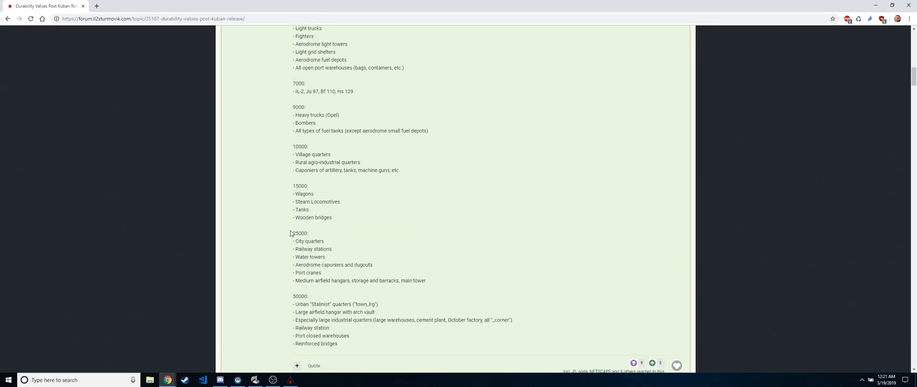
mouse_move(290, 233)
left_mouse_down()
mouse_move(420, 282)
mouse_move(275, 243)
mouse_move(299, 233)
left_mouse_up()
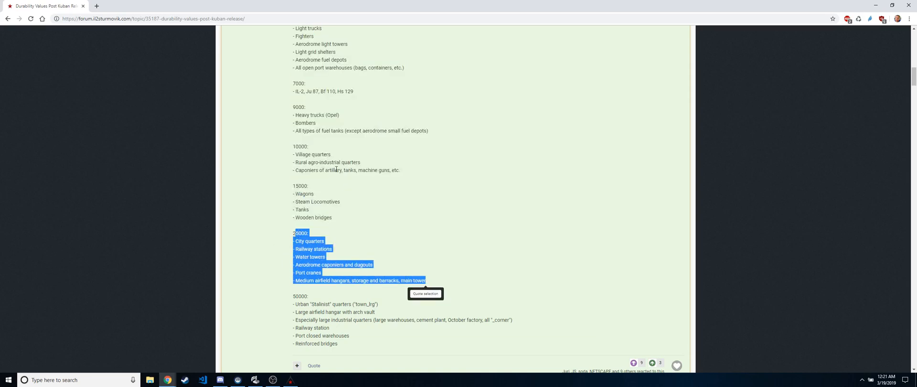
left_click_drag(323, 130, 389, 132)
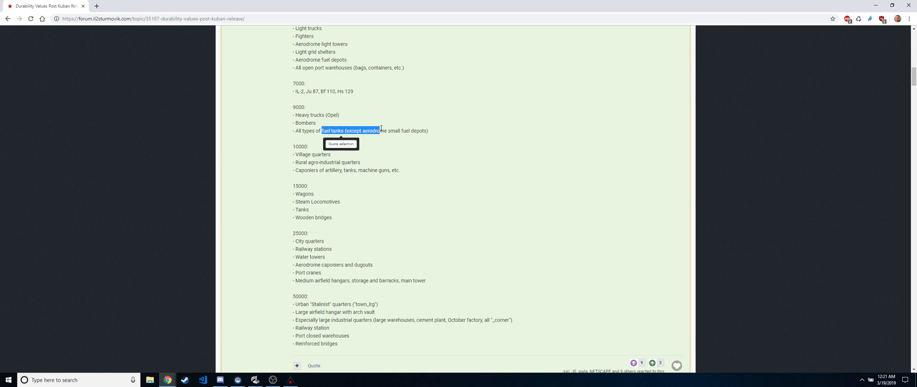
left_click_drag(316, 110, 302, 107)
Step: Switch back to BOSEditor and set the durability of the two green-field fuel blocks and the orange field's eastern fuel block to 15000
left_click(291, 380)
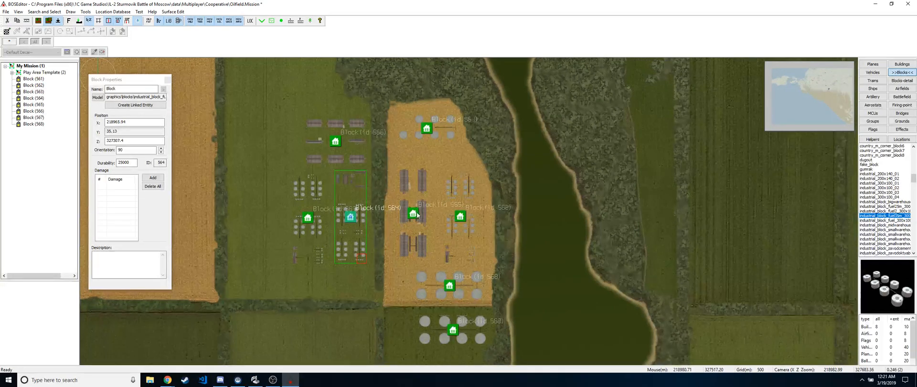
left_click(319, 222, "ctrl")
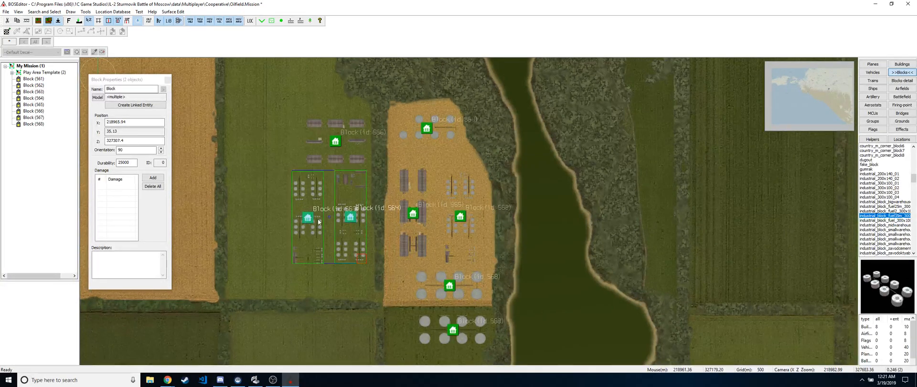
left_click(460, 216, "ctrl")
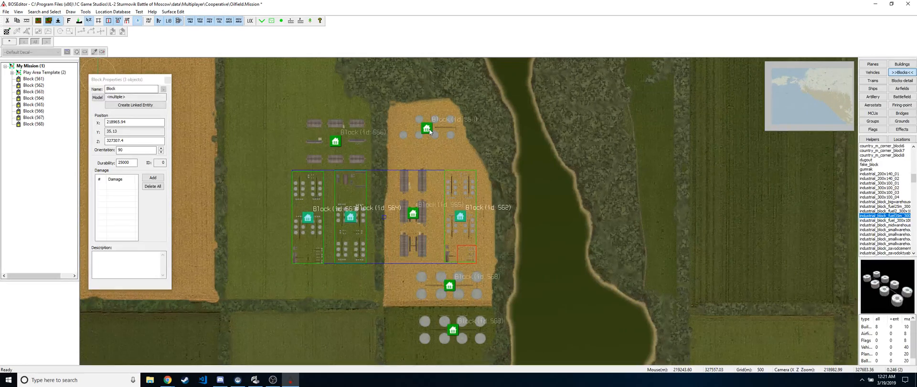
left_click_drag(137, 164, 105, 164)
type("1")
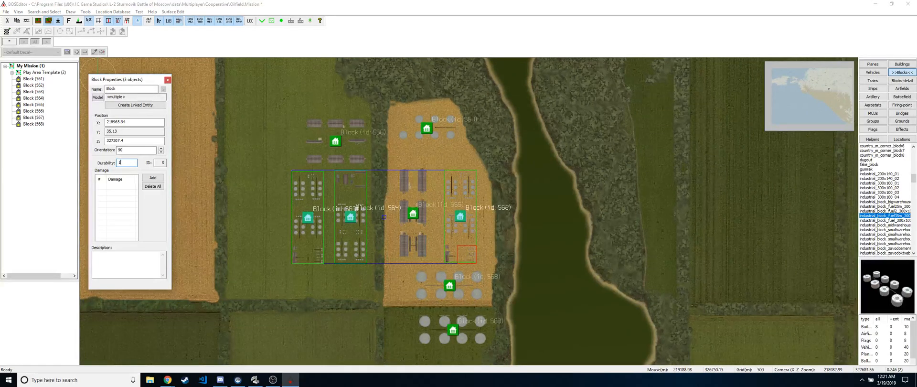
type("5000")
Step: Set the durability of the fuel block at the orange field's northern end to 10000, and check the warehouse and southern fuel blocks
left_click(429, 128)
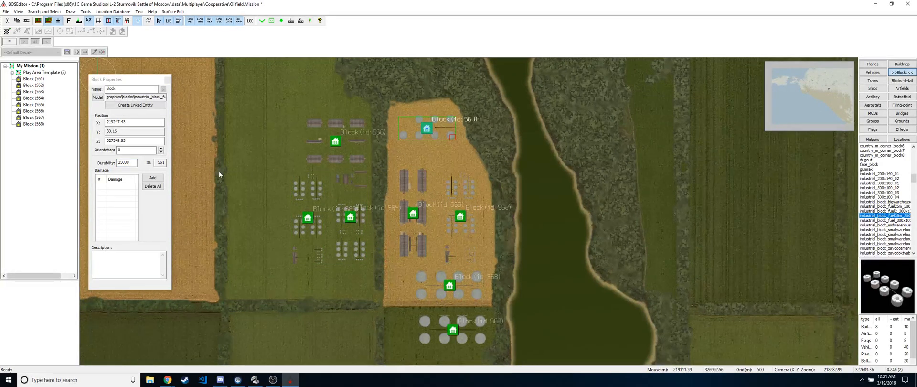
left_click_drag(131, 164, 89, 172)
type("10")
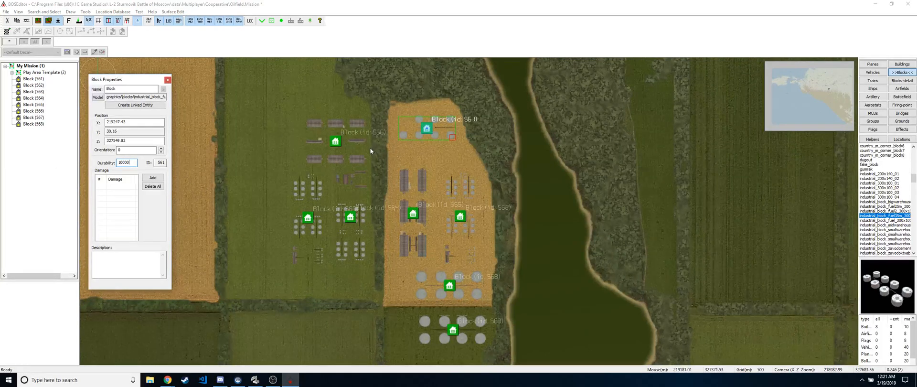
left_click(351, 155)
left_click(413, 215)
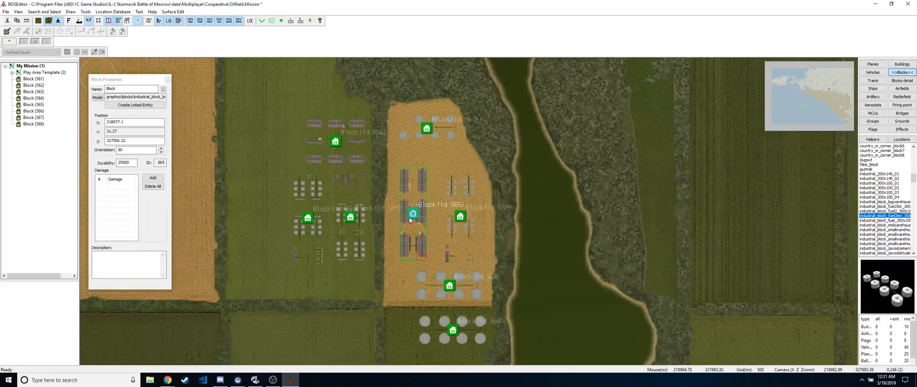
left_click(449, 301)
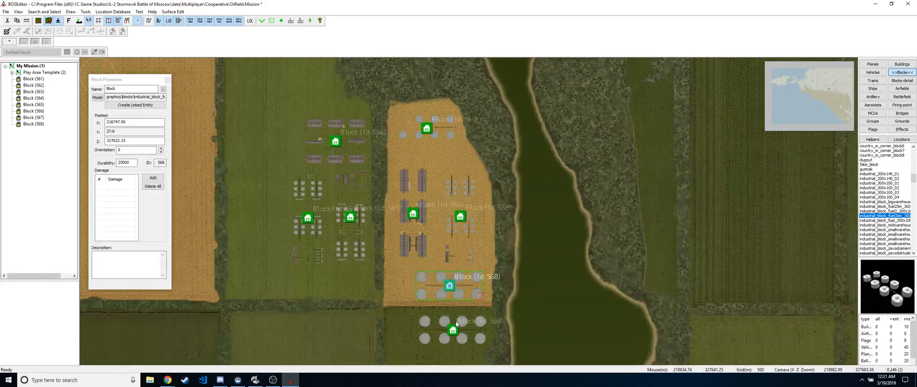
left_click(529, 207)
Step: Select all eight placed blocks and create linked entities for them, deleting and recreating the entities once
scroll(538, 201, "down", 2)
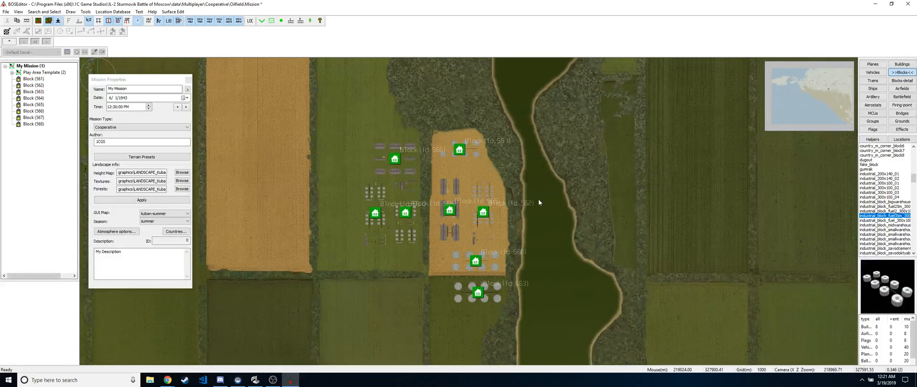
left_click_drag(354, 150, 546, 337)
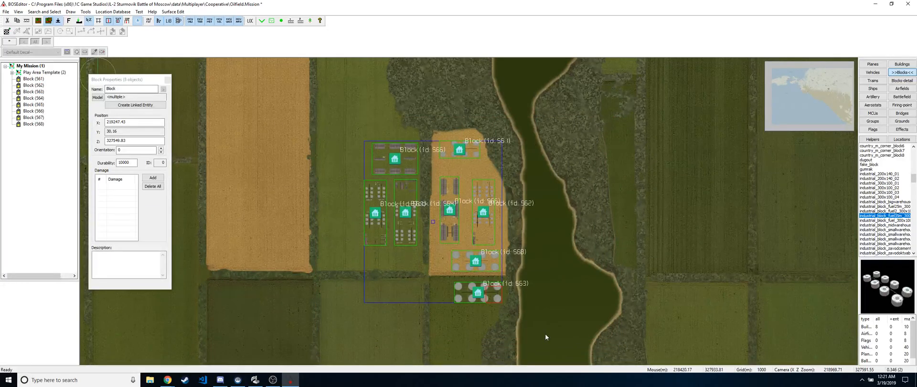
left_click(135, 105)
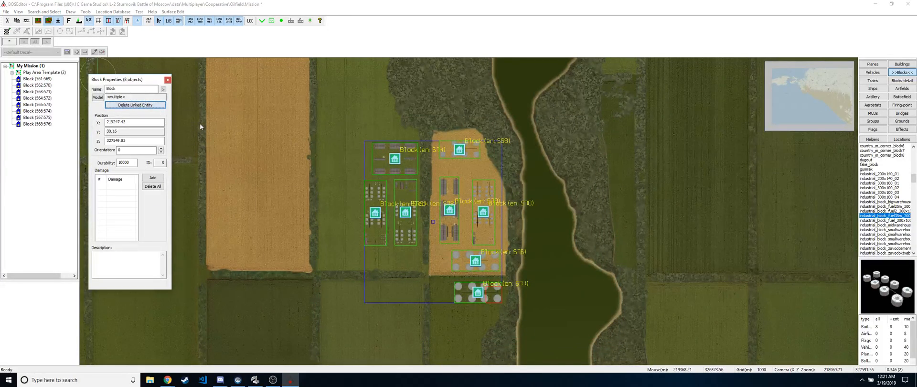
left_click(268, 137)
left_click_drag(337, 114, 553, 329)
left_click(140, 105)
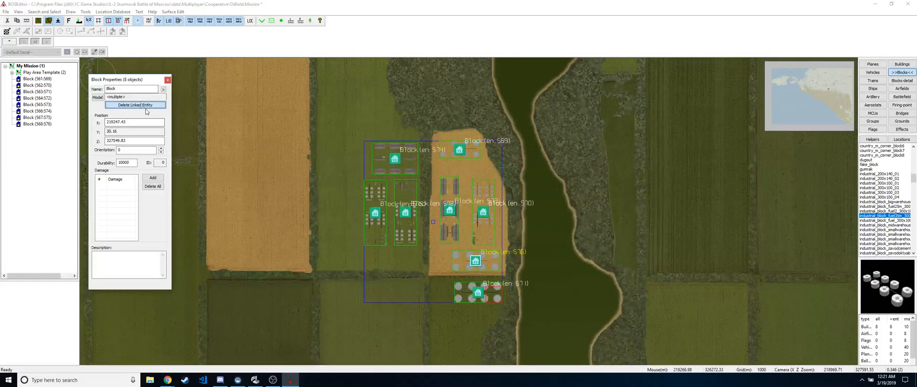
left_click(140, 106)
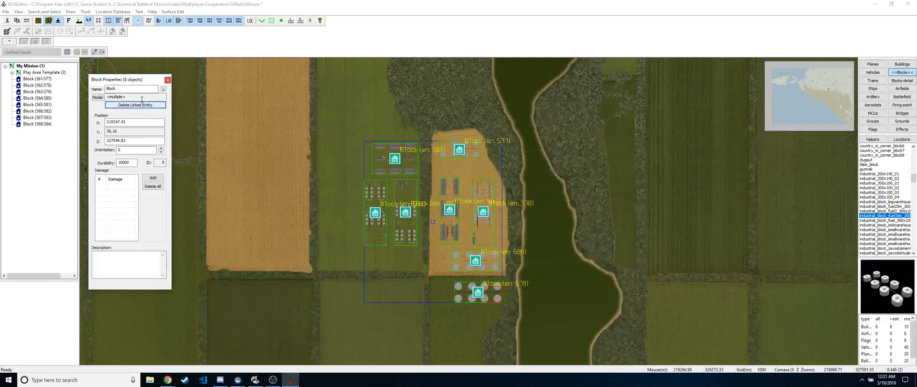
Step: Rename all eight selected blocks as "Oilfield Destroyable Objects"
double_click(132, 89)
type("Oilfield")
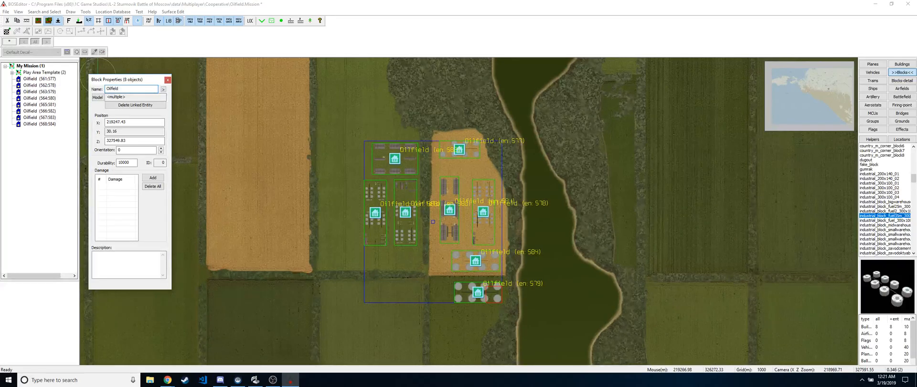
type(" Destroyable Obj")
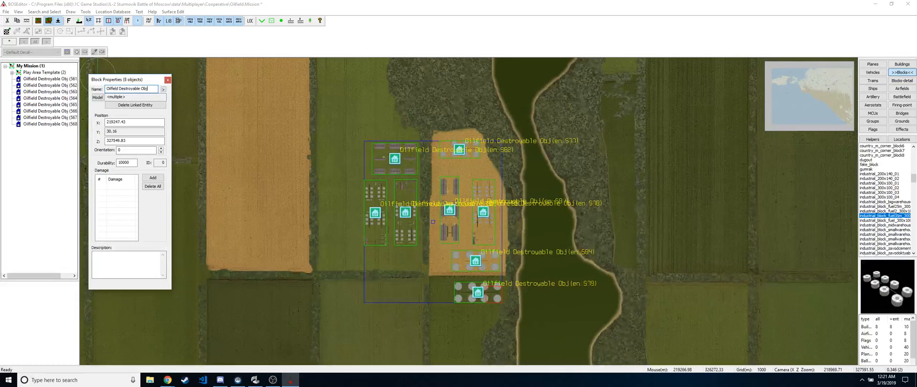
type("ects")
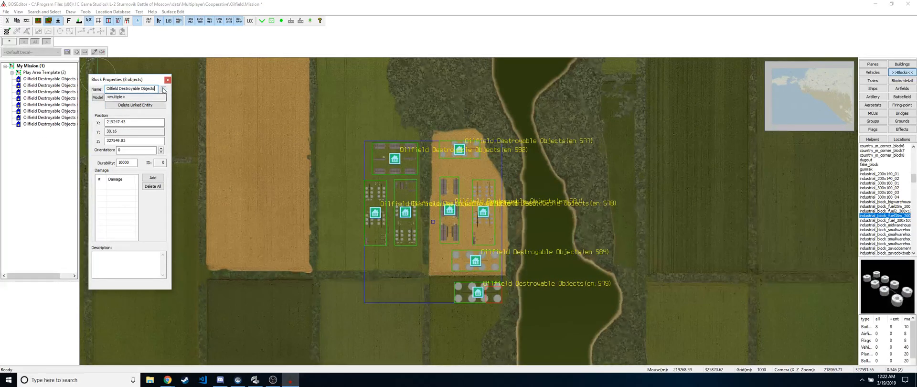
Step: Set the country of all eight selected blocks to Germany in their advanced properties
left_click(163, 89)
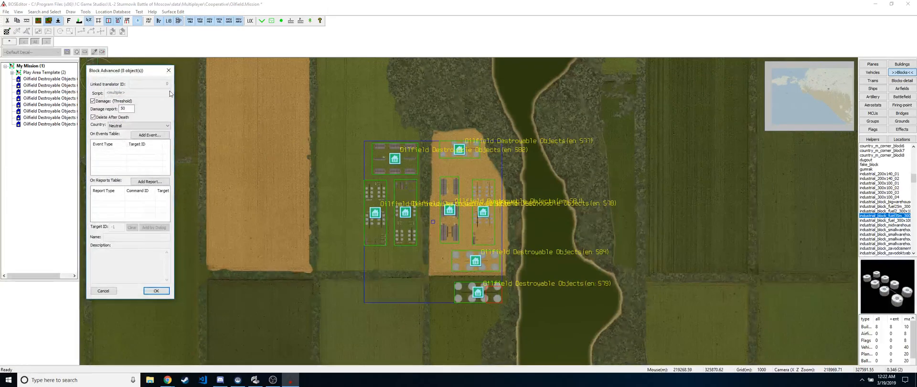
left_click_drag(144, 74, 214, 78)
left_click(206, 130)
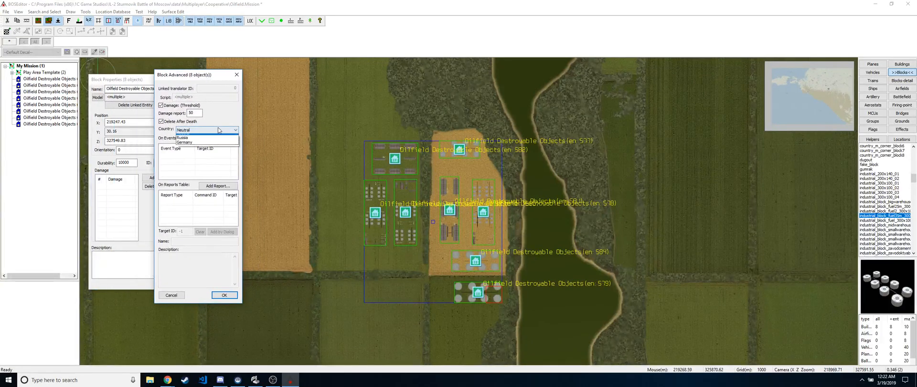
left_click(191, 141)
left_click(224, 295)
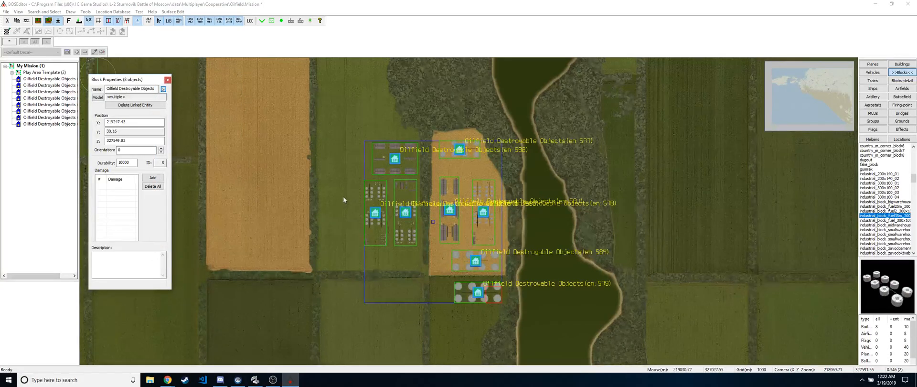
Step: Examine the oilfield's location relative to the front line near Krasnodar, return to the target area and clear the selection
scroll(343, 196, "down", 5)
scroll(331, 173, "down", 5)
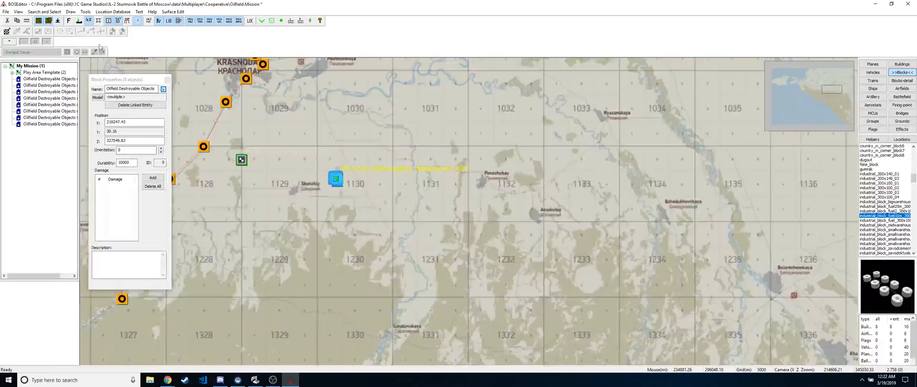
middle_click_drag(273, 129, 417, 192)
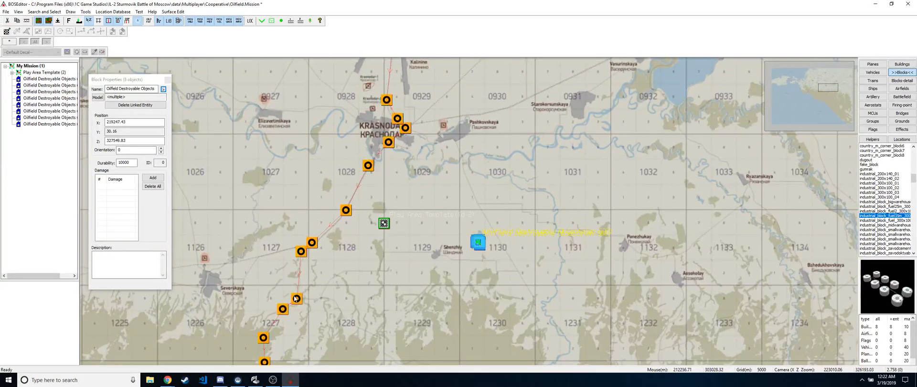
middle_click_drag(526, 260, 420, 221)
scroll(458, 255, "up", 10)
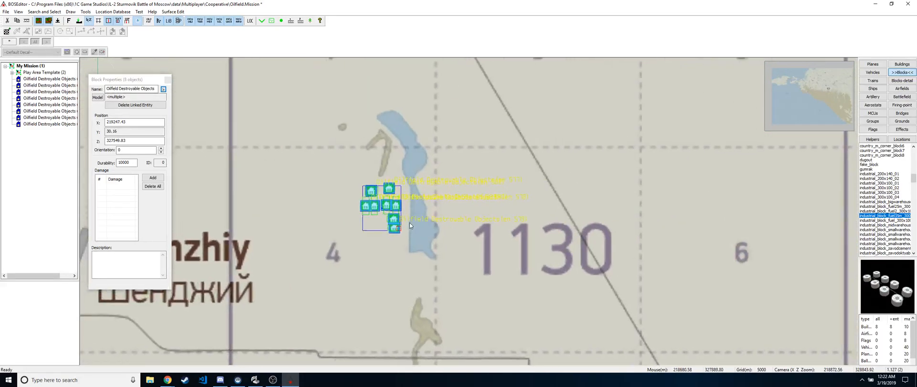
scroll(409, 223, "up", 7)
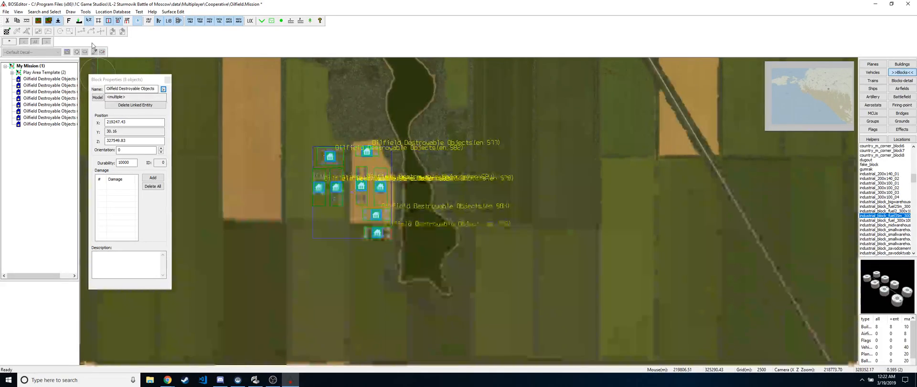
left_click(429, 153)
scroll(382, 165, "up", 6)
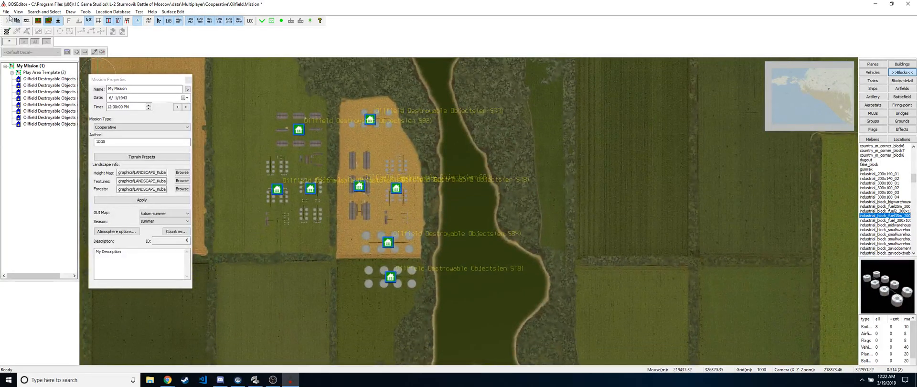
Step: Import the Damage Display Switch group from the Mini Groups for Objective Template folder into the mission
left_click(5, 12)
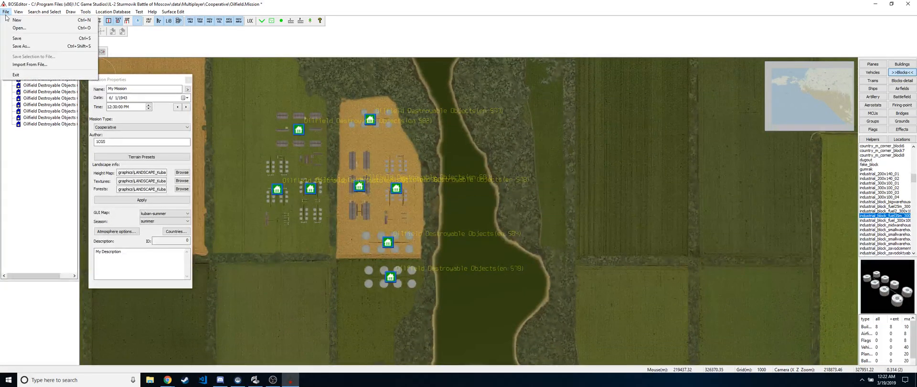
left_click(24, 65)
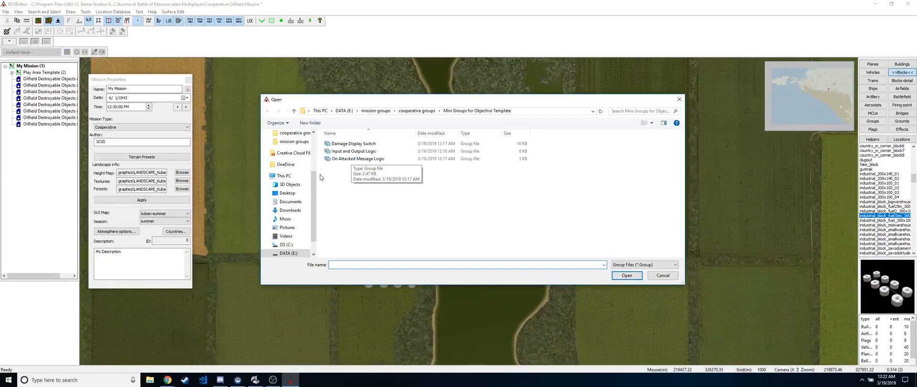
left_click(358, 145)
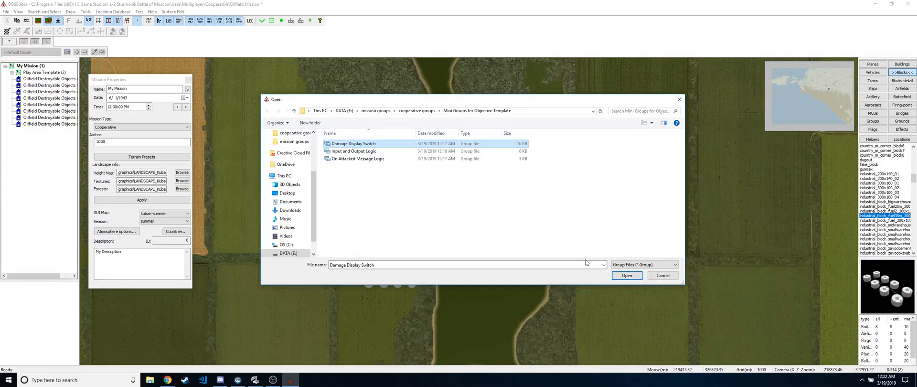
left_click(630, 277)
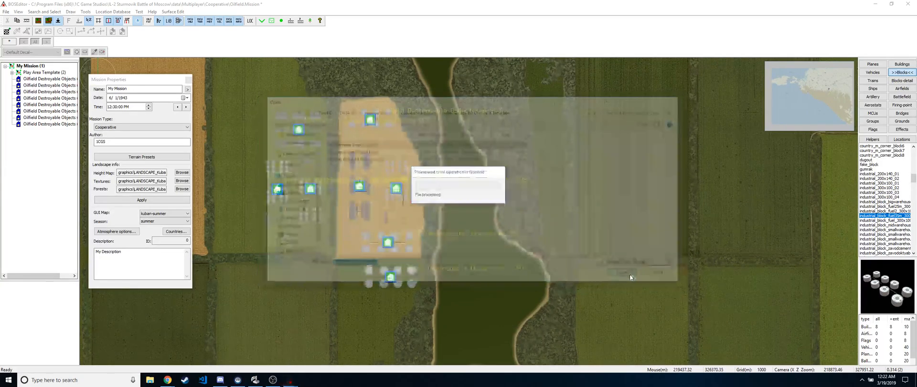
Step: Locate the imported Damage Display Switch group and move it just east of the oilfield blocks
left_click(56, 131)
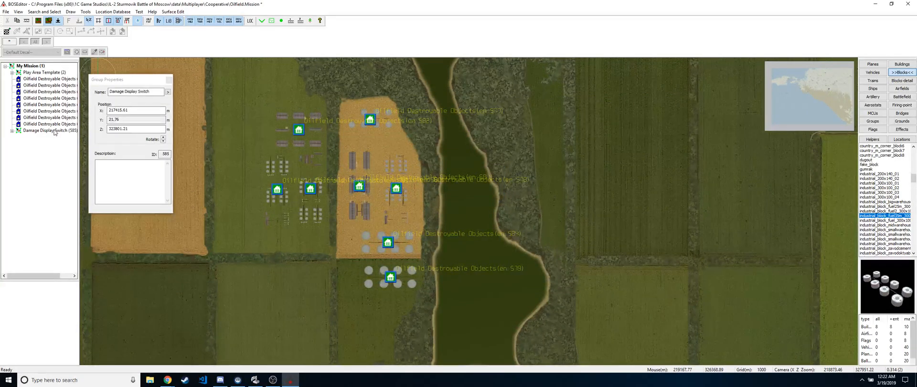
right_click(55, 130)
left_click(74, 136)
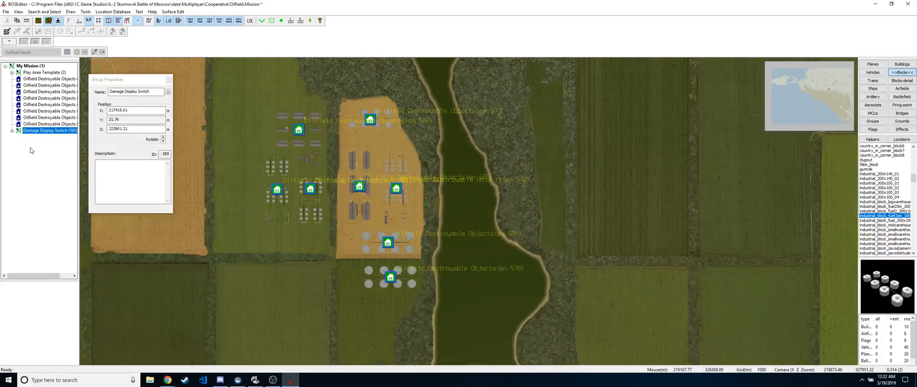
right_click(46, 131)
left_click(80, 135)
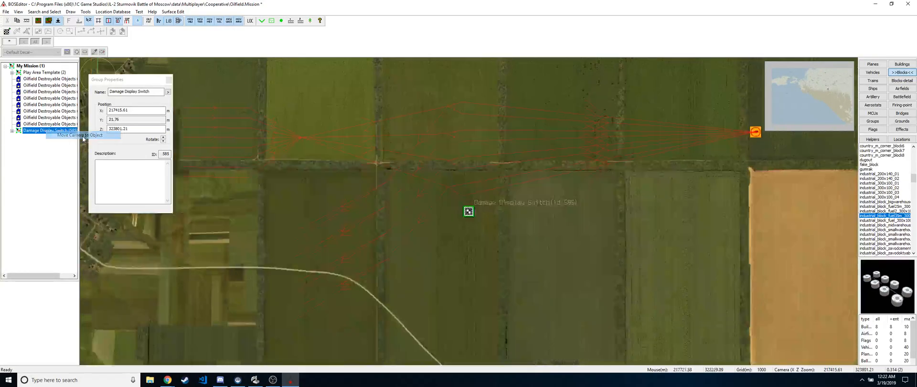
scroll(529, 250, "down", 3)
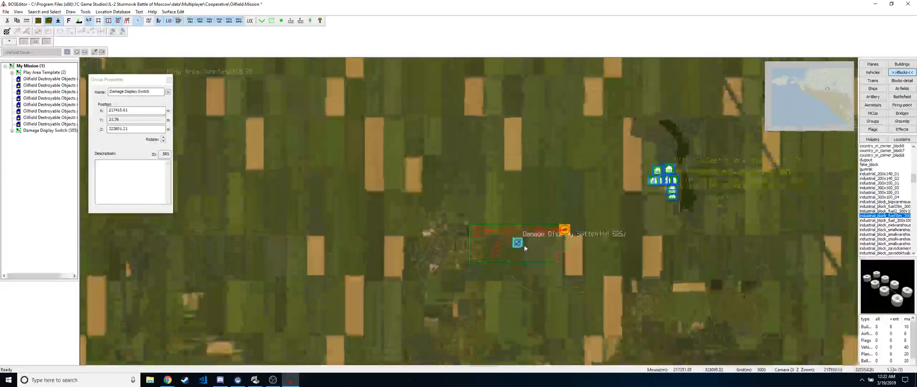
left_click_drag(519, 244, 480, 224)
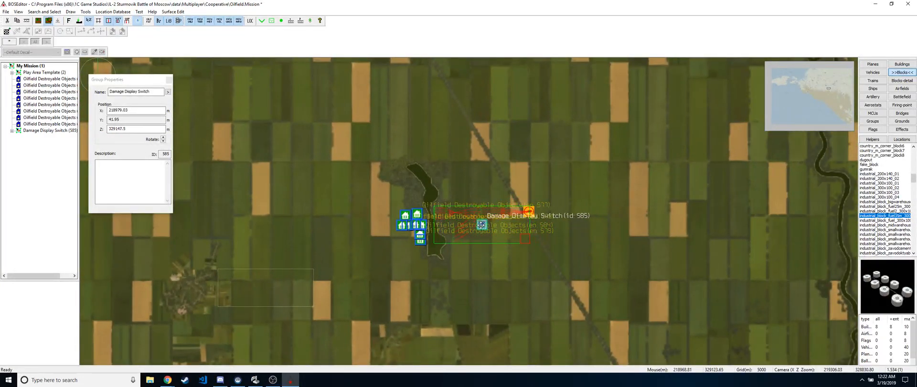
scroll(473, 230, "up", 5)
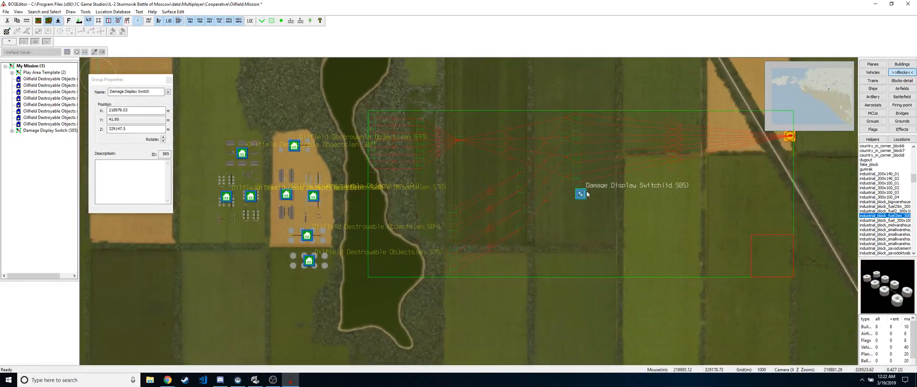
left_click_drag(588, 193, 569, 212)
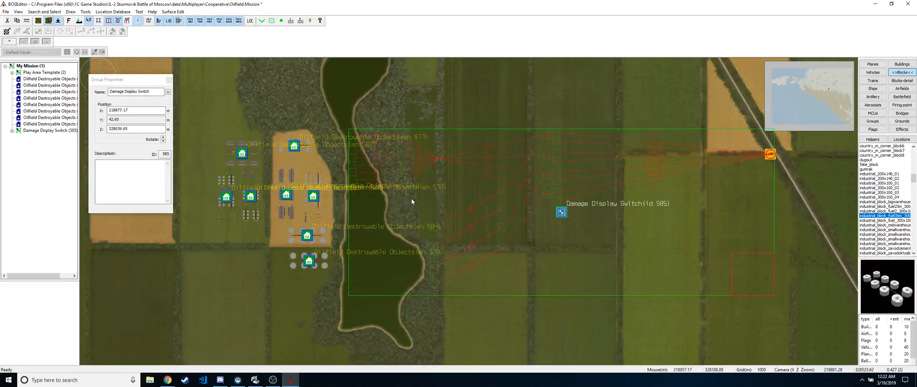
left_click(592, 249)
Step: Ungroup the Damage Display Switch group into its individual logic objects and clear the selection
right_click(568, 214)
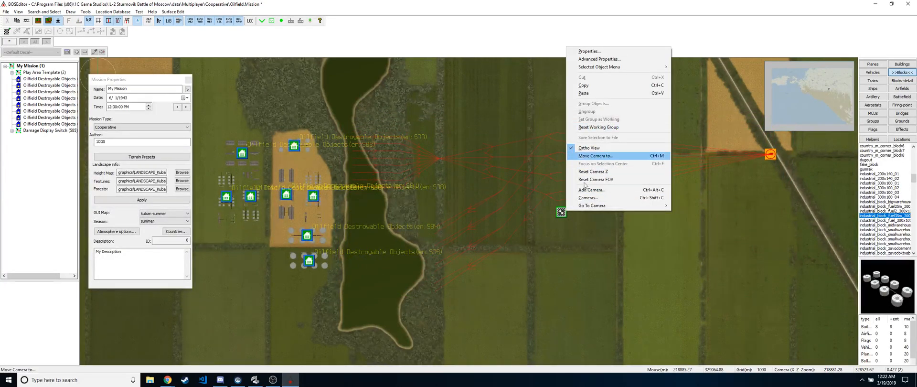
left_click(562, 212)
left_click(561, 212)
right_click(560, 214)
left_click(581, 113)
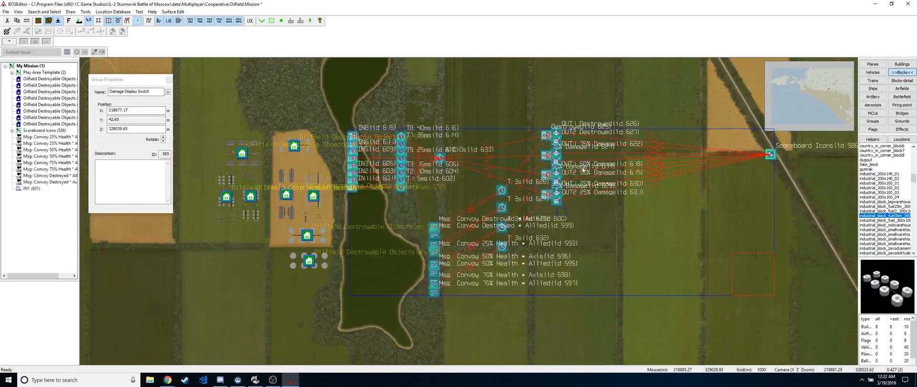
left_click(508, 110)
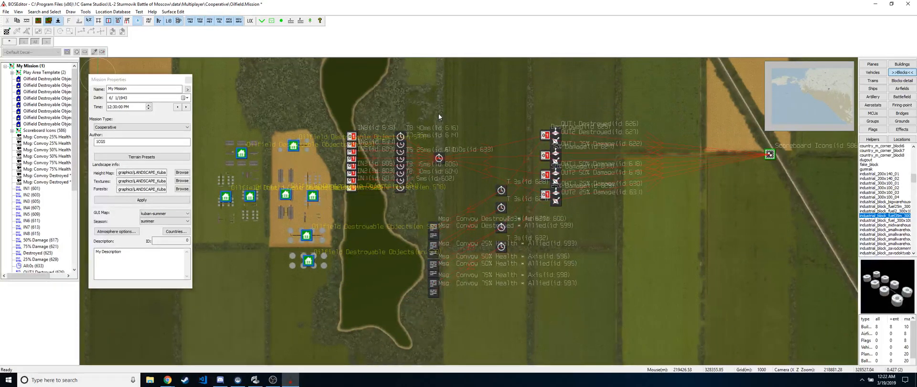
Step: Move the Damage Display Switch logic farther east, leaving the IN1 to IN8 counters beside the oilfield
left_click_drag(367, 218, 366, 218)
scroll(347, 158, "up", 3)
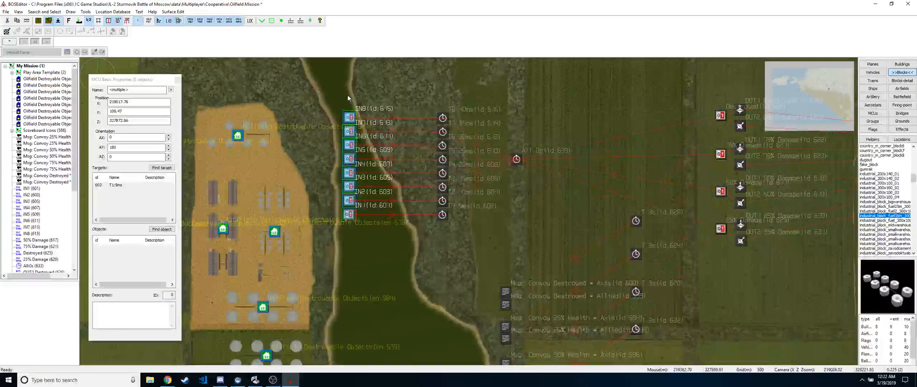
left_click_drag(331, 93, 380, 249)
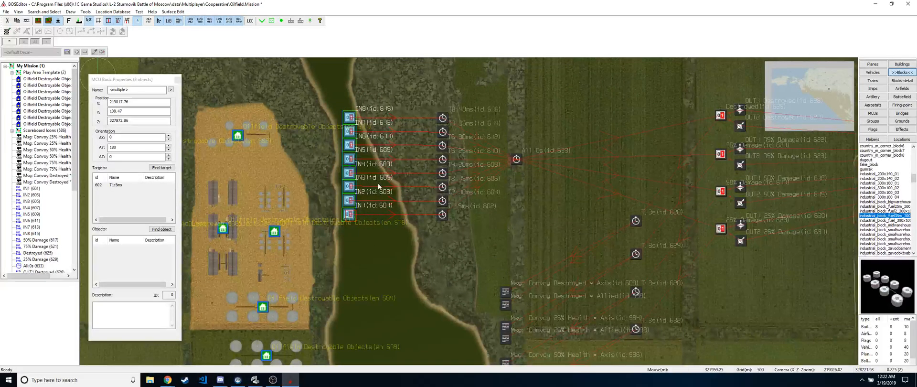
scroll(378, 183, "down", 4)
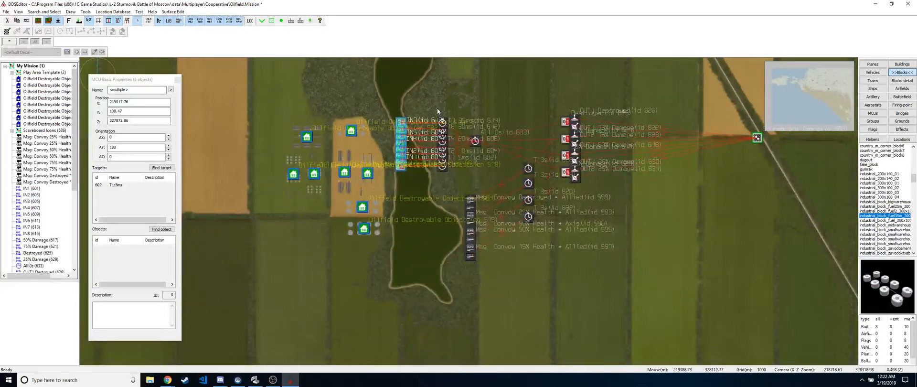
left_click_drag(430, 95, 812, 288)
left_click_drag(626, 178, 725, 172)
scroll(453, 155, "up", 6)
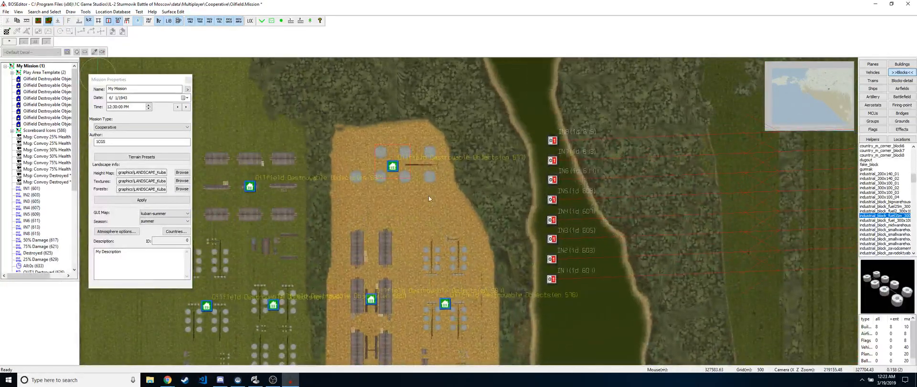
left_click(401, 176)
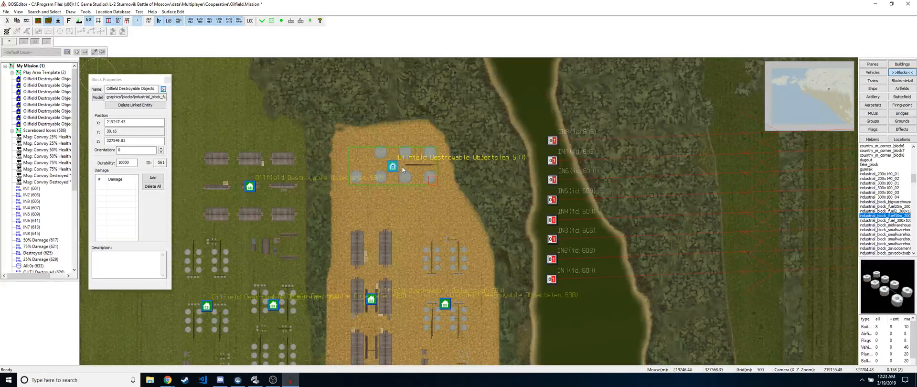
right_click(402, 166)
mouse_move(459, 188)
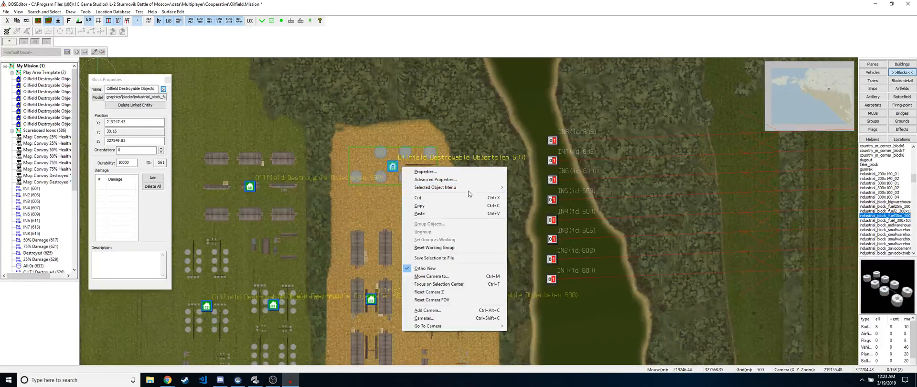
left_click(546, 206)
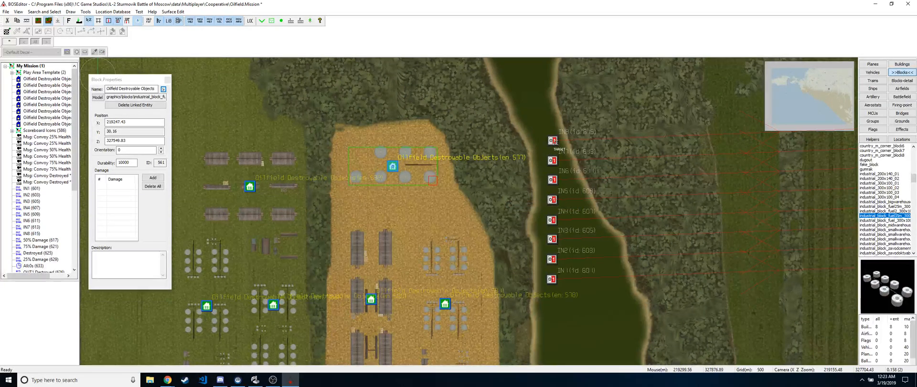
right_click(431, 124)
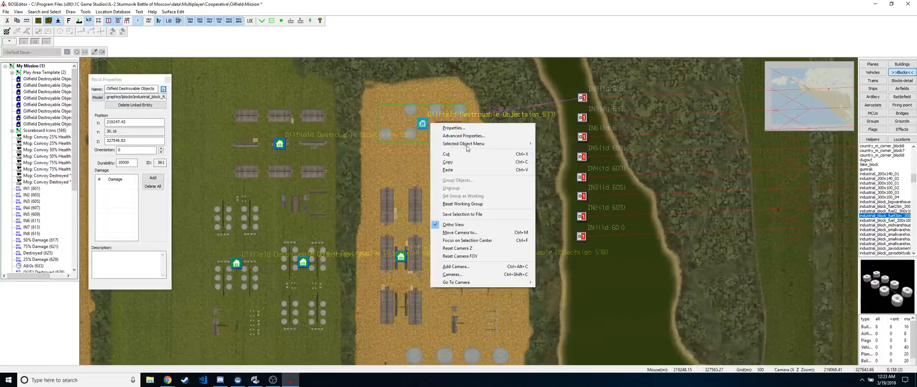
mouse_move(483, 146)
left_click(566, 198)
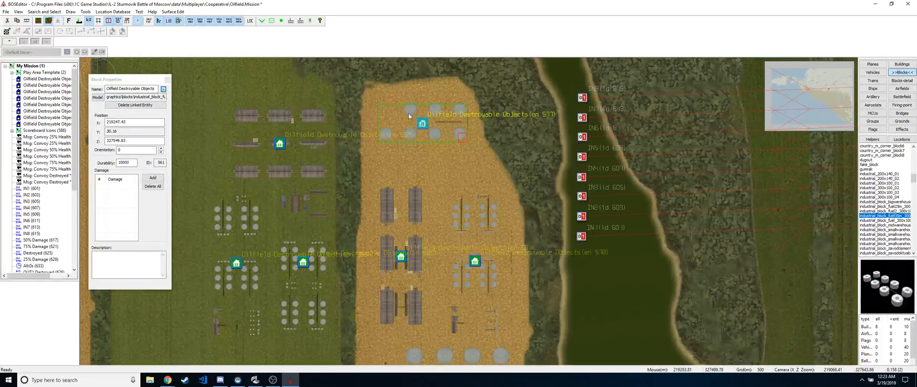
Step: Link OnKilled events from the northernmost block in the sandy field to IN8 and from the eastern tank block below it to IN7
right_click(467, 146)
mouse_move(519, 169)
left_click(597, 191)
left_click(584, 98)
middle_click_drag(517, 160, 524, 131)
left_click(497, 266)
right_click(516, 183)
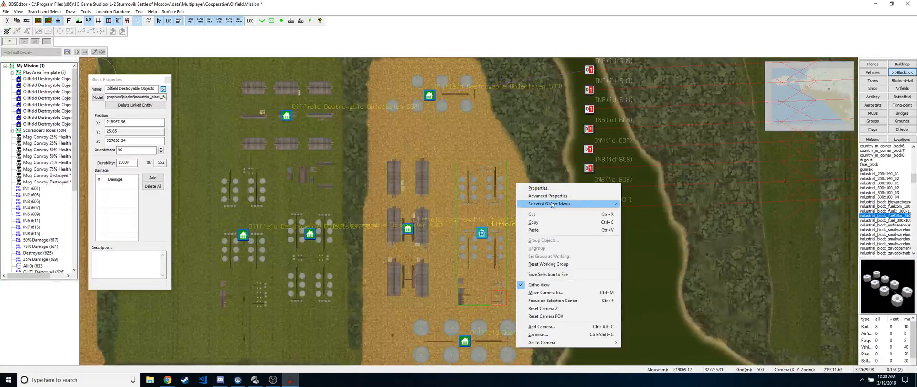
mouse_move(549, 204)
left_click(656, 226)
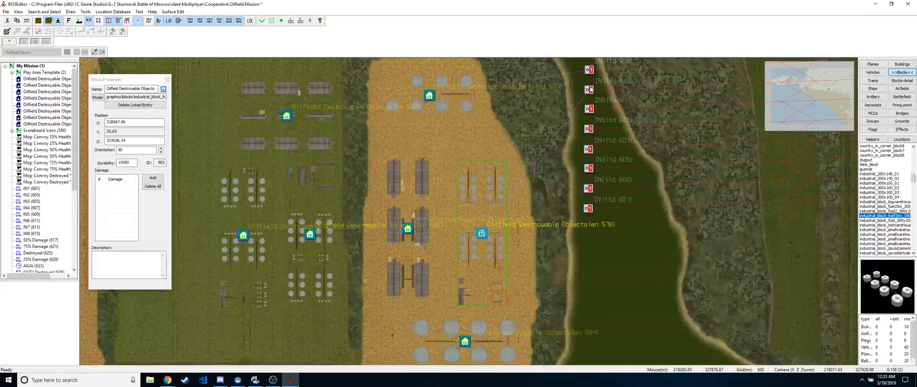
Step: Link OnKilled events from the warehouse block in the sandy field to IN6 and from the adjacent tank block to its west to IN5
left_click(407, 229)
right_click(439, 167)
mouse_move(478, 189)
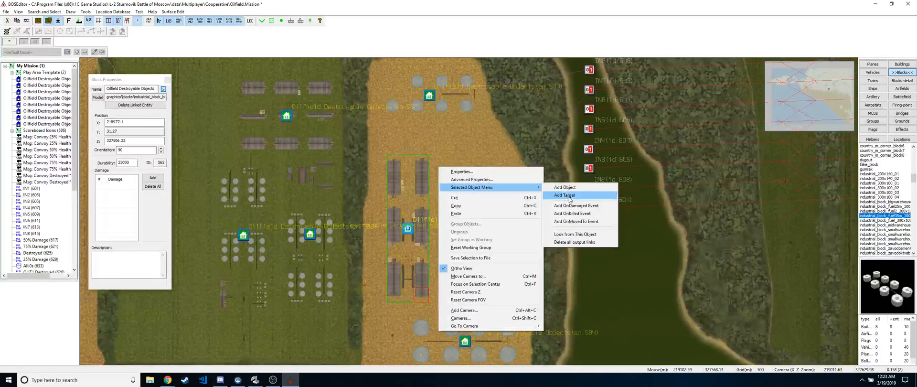
left_click(572, 215)
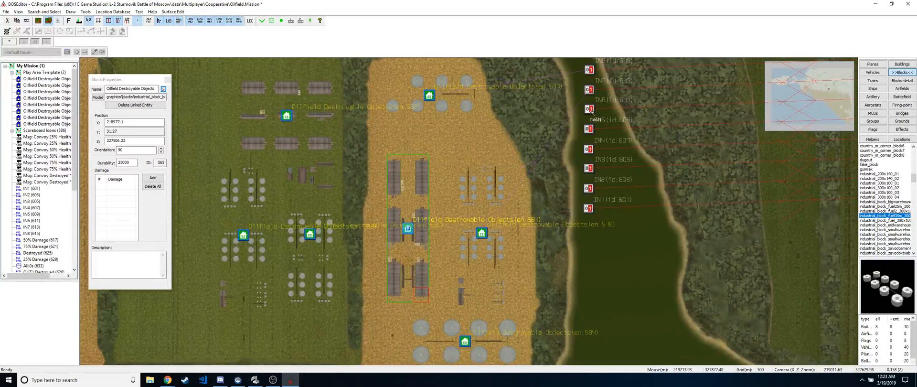
left_click(347, 273)
right_click(352, 191)
mouse_move(430, 214)
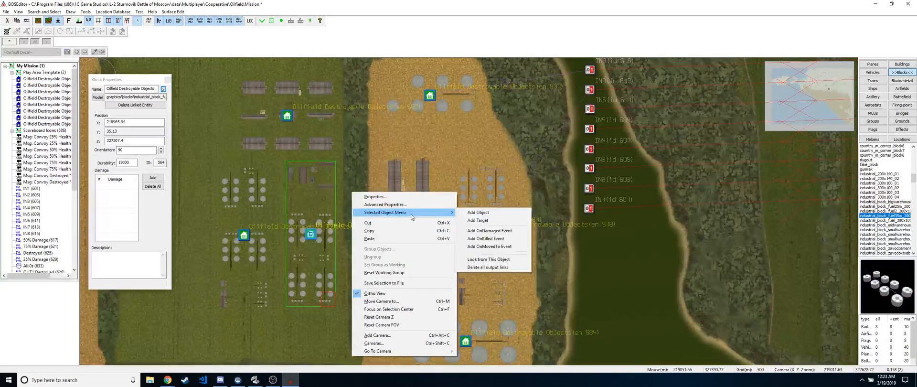
left_click(482, 240)
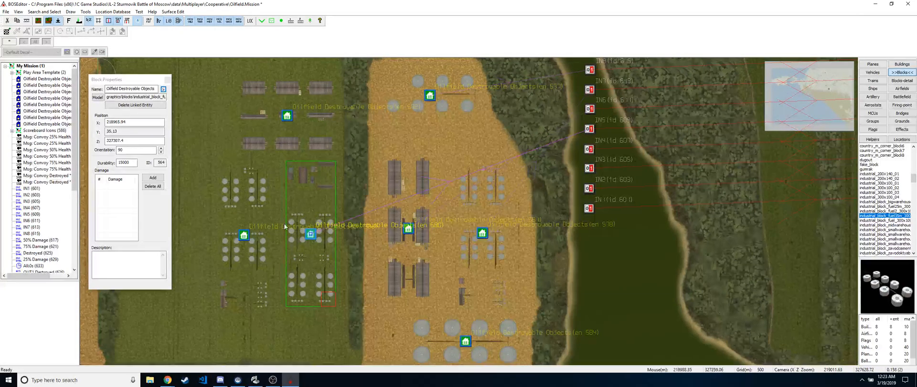
Step: Link OnKilled events from the westernmost tank block to IN4 and from the northwestern warehouse block to IN3
left_click_drag(278, 274, 278, 276)
right_click(270, 217)
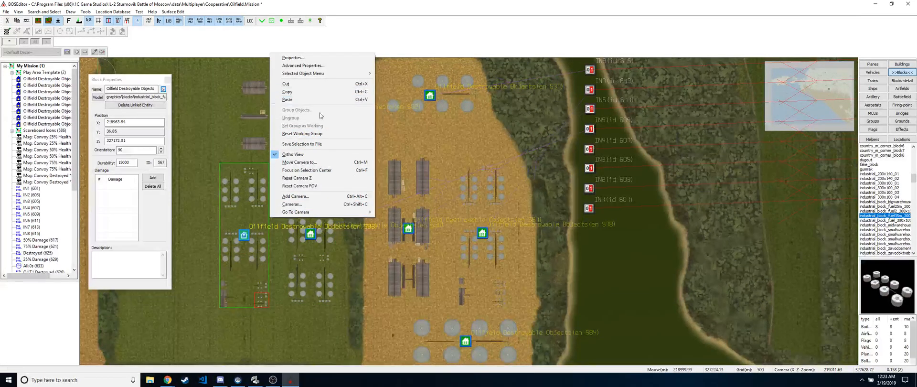
mouse_move(337, 73)
left_click(411, 98)
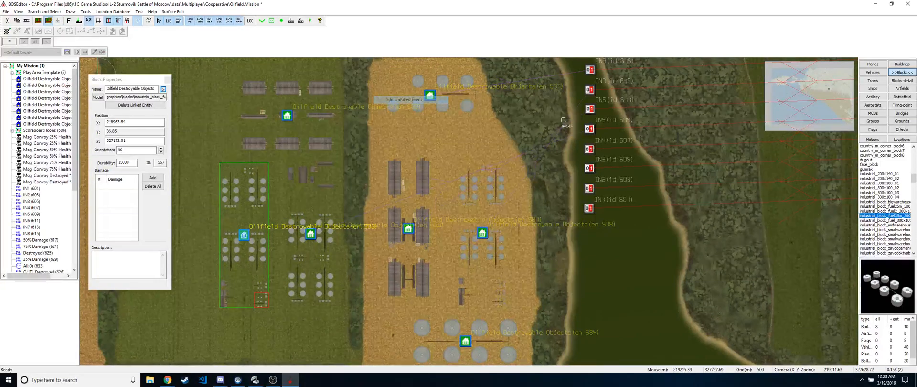
left_click(264, 93)
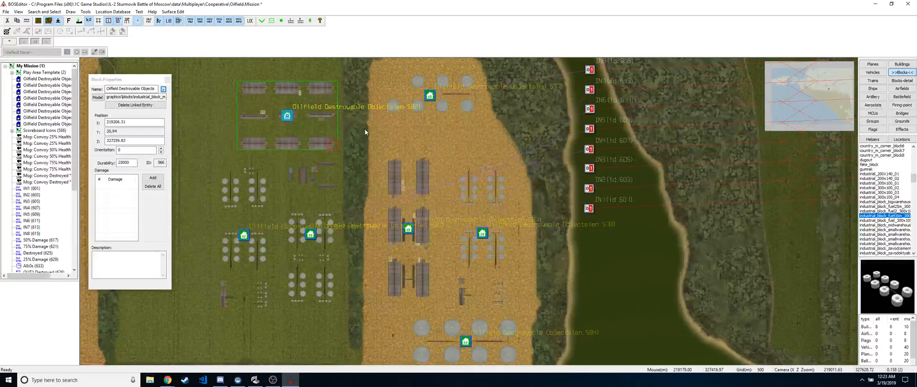
right_click(365, 128)
mouse_move(440, 156)
left_click(501, 177)
left_click(590, 168)
Step: Link an OnKilled event from the large tank block at the sandy field's southern edge to IN2
middle_click_drag(551, 240, 524, 176)
left_click_drag(433, 154, 488, 215)
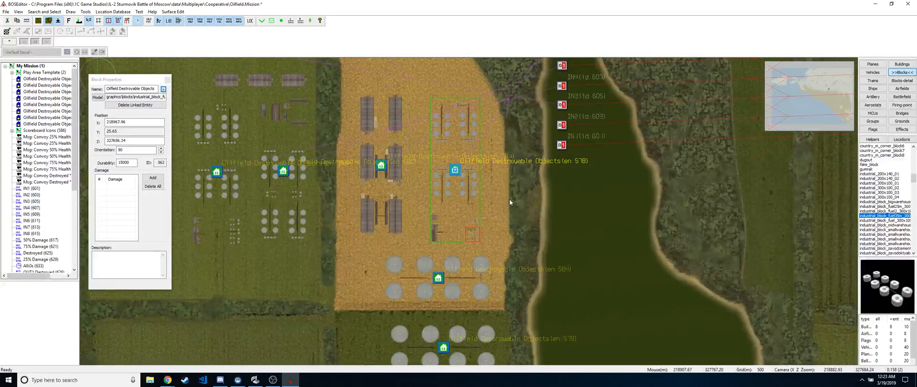
left_click(447, 294)
right_click(509, 241)
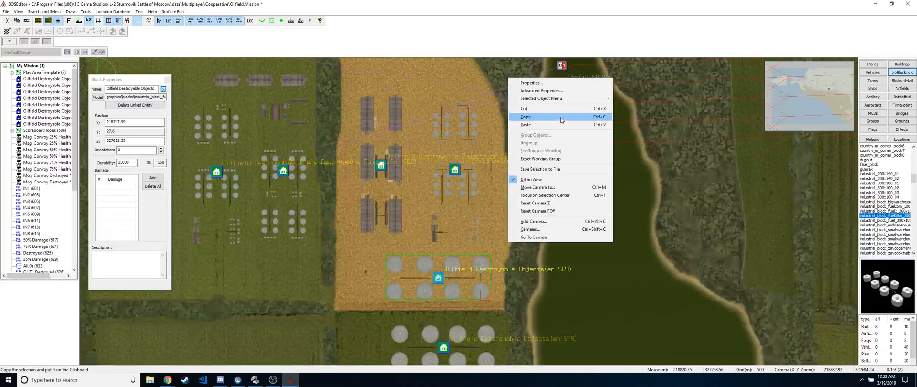
mouse_move(564, 103)
left_click(635, 125)
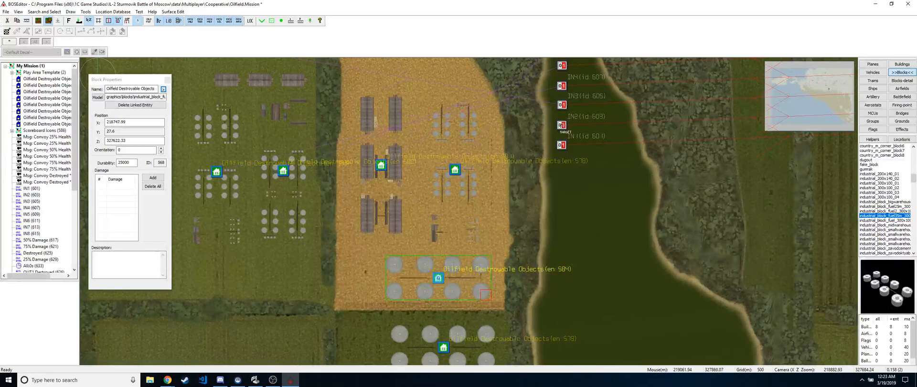
left_click(563, 119)
Step: Link an OnKilled event from the southernmost tank block, just below the sandy field, to IN1
middle_click_drag(549, 261, 534, 142)
left_click(429, 227)
middle_click_drag(540, 64, 505, 244)
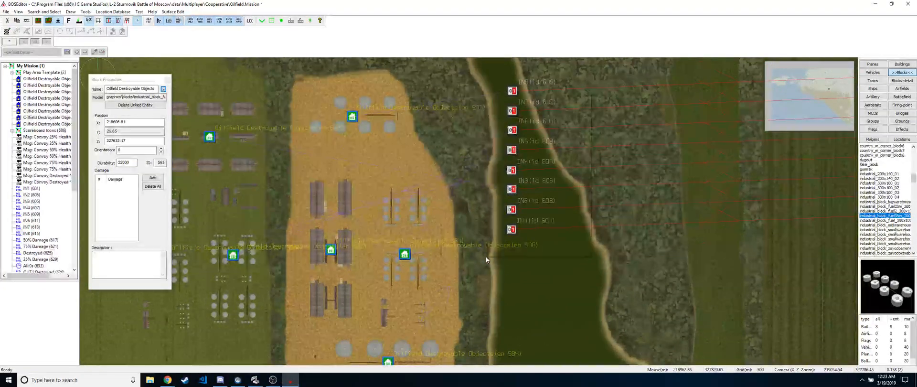
right_click(486, 256)
mouse_move(564, 112)
left_click(636, 124)
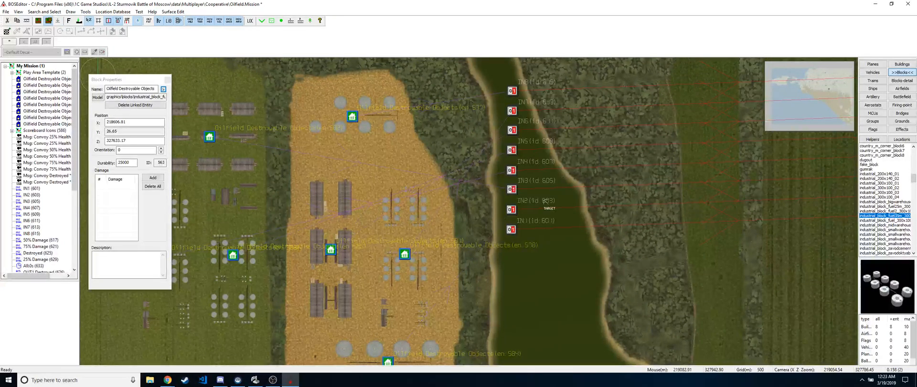
left_click(566, 207)
Step: Select the Scoreboard Icons group east of the damage logic and expand it to list its individual icons
scroll(588, 217, "down", 5)
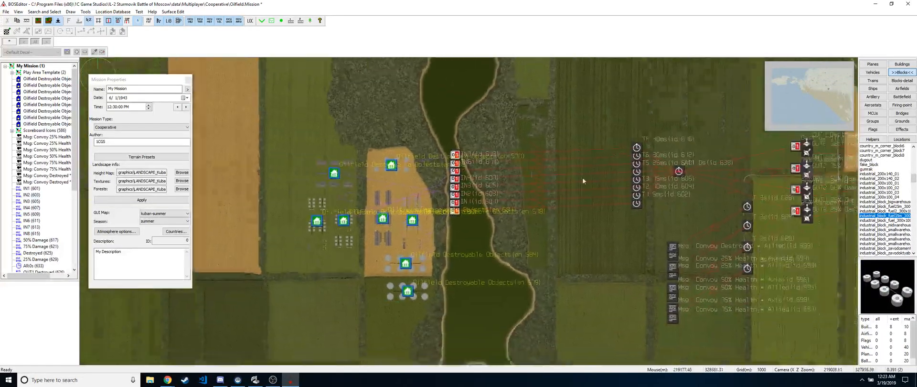
middle_click_drag(583, 178, 434, 164)
middle_click_drag(568, 230, 495, 202)
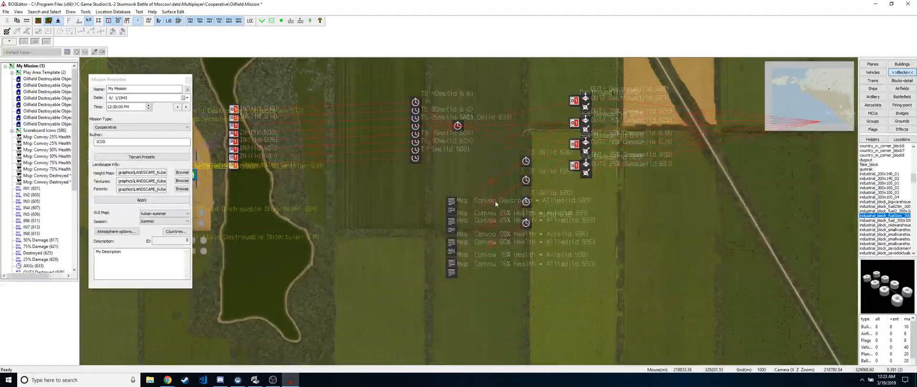
middle_click_drag(654, 165, 483, 214)
left_click(646, 176)
middle_click_drag(646, 177, 546, 190)
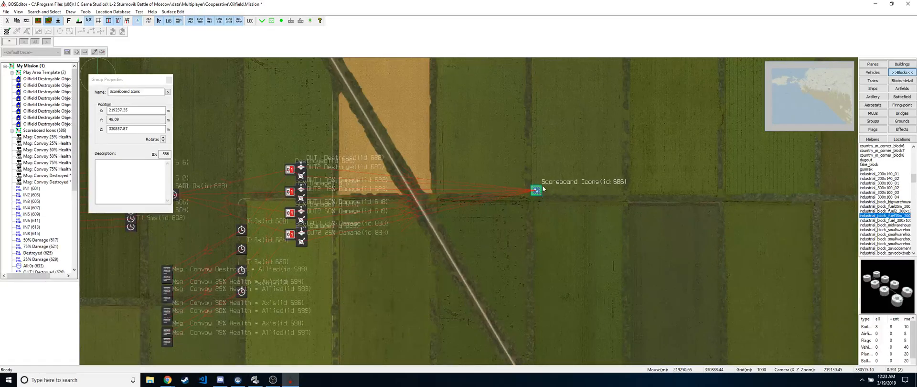
left_click(12, 130)
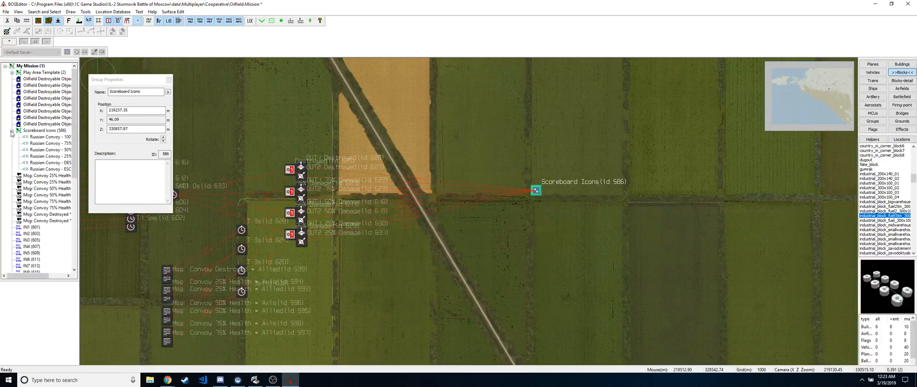
left_click(52, 137)
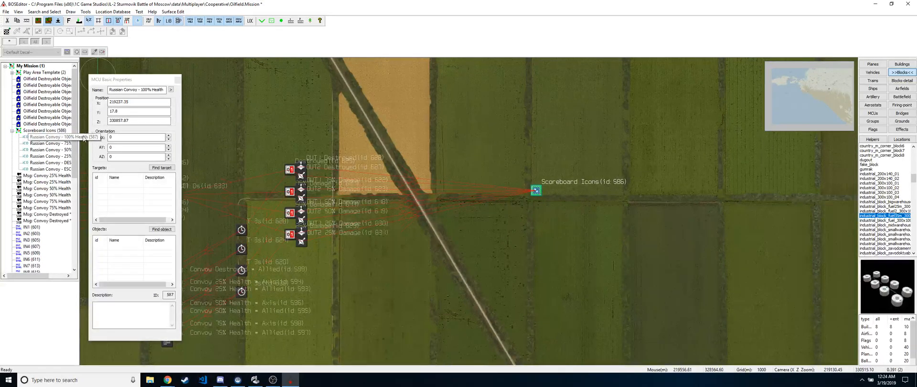
double_click(26, 133)
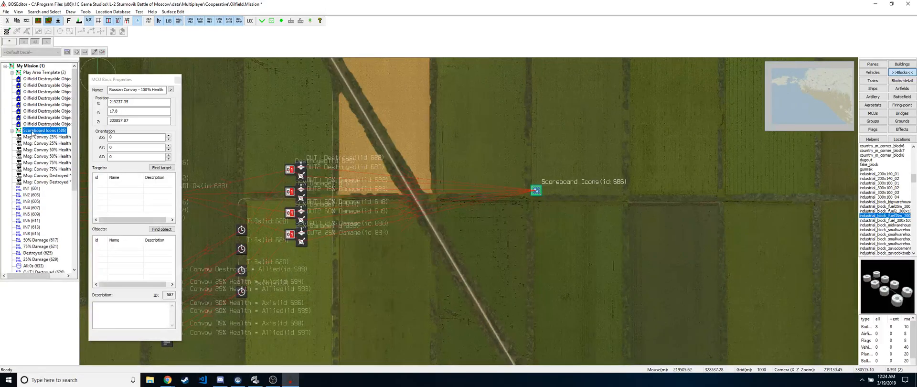
left_click(12, 131)
double_click(13, 131)
left_click(473, 146)
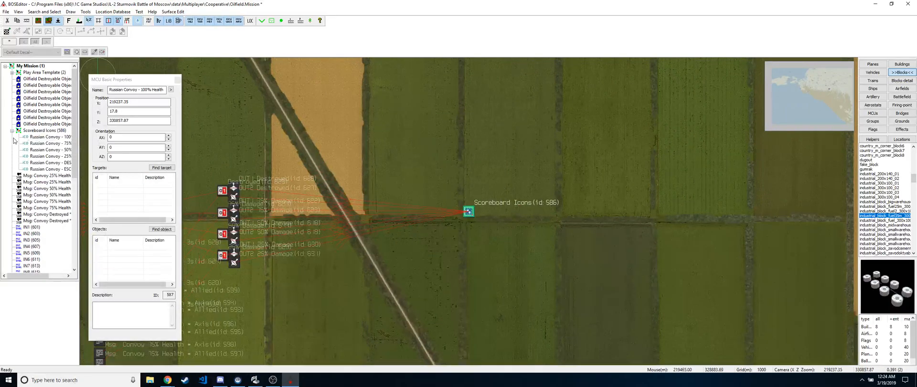
left_click(12, 131)
left_click(12, 131)
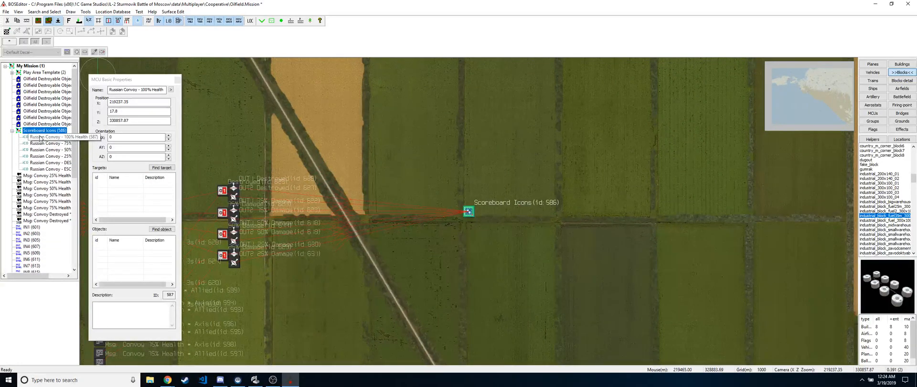
Step: Rename the group's 100% Health icon to "Oilfield Derks - 100% Health"
left_click(40, 137)
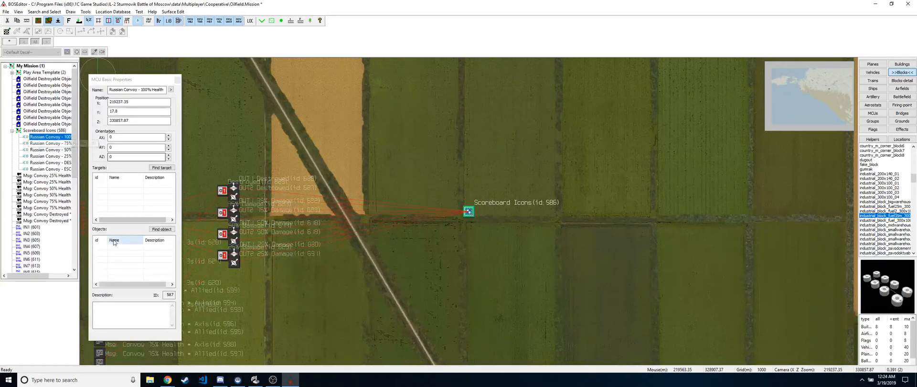
left_click_drag(138, 89, 109, 89)
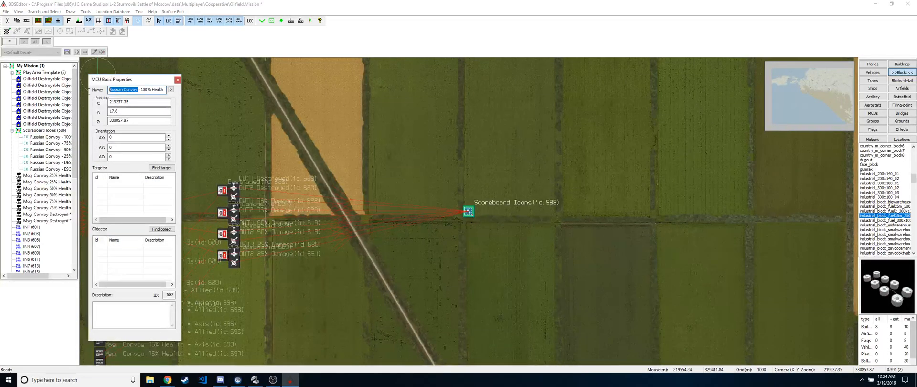
type("Oil")
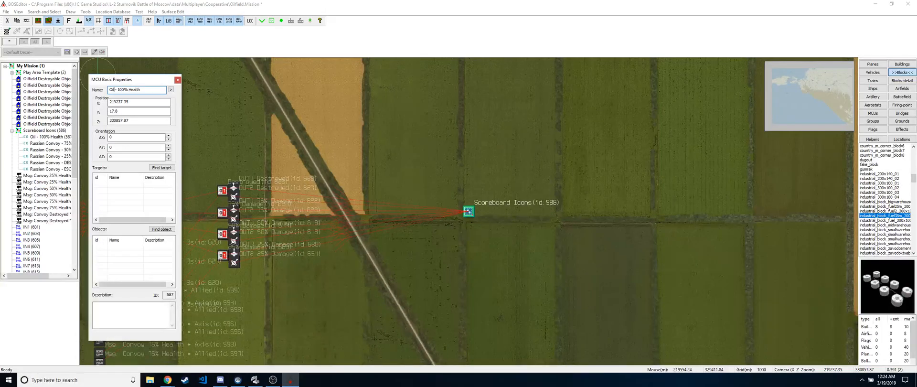
type("fie")
key("BackSpace")
key("BackSpace")
type("ield Derks")
Step: Replace "Russian Convoy" with "Oilfield Derks" in the names of the 75% Health and 50% Health icons
left_click(49, 143)
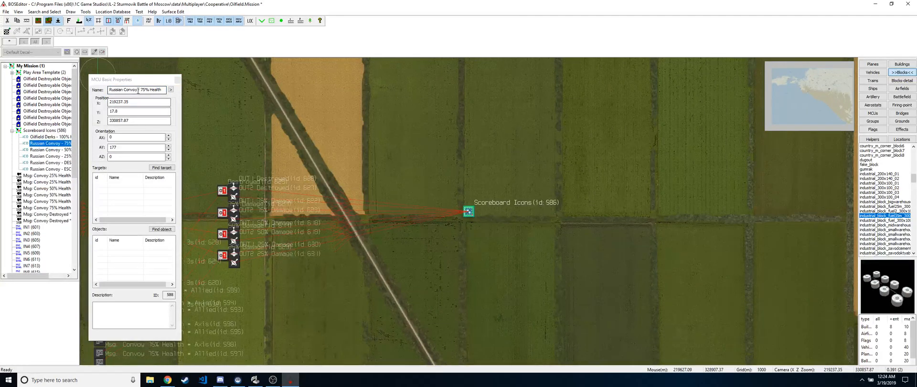
left_click_drag(137, 90, 69, 95)
type("Oilfield Derks")
left_click(48, 150)
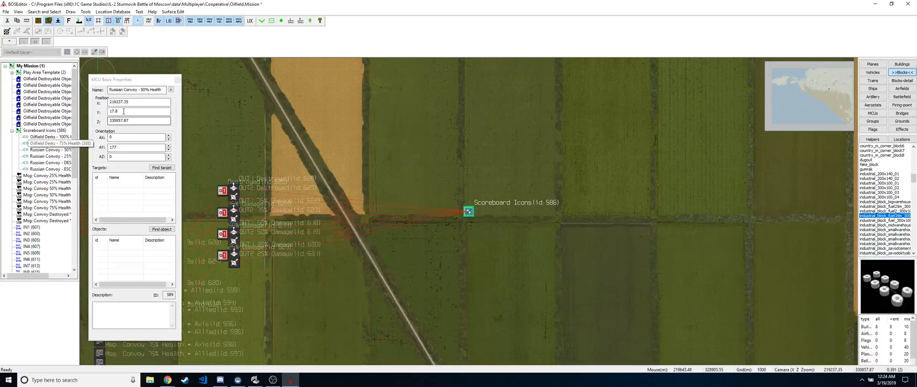
left_click_drag(138, 90, 71, 94)
type("Oilfield Derks")
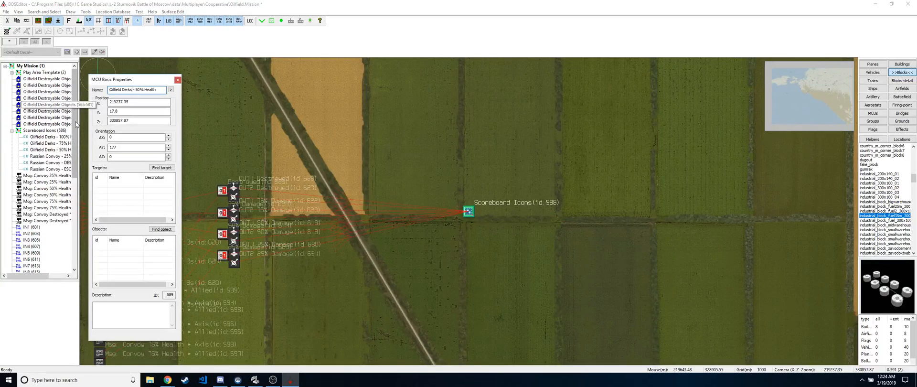
Step: Replace "Russian Convoy" with "Oilfield Derks" in the names of the 25% Health and DESTROYED icons
left_click(49, 156)
left_click_drag(137, 90, 81, 94)
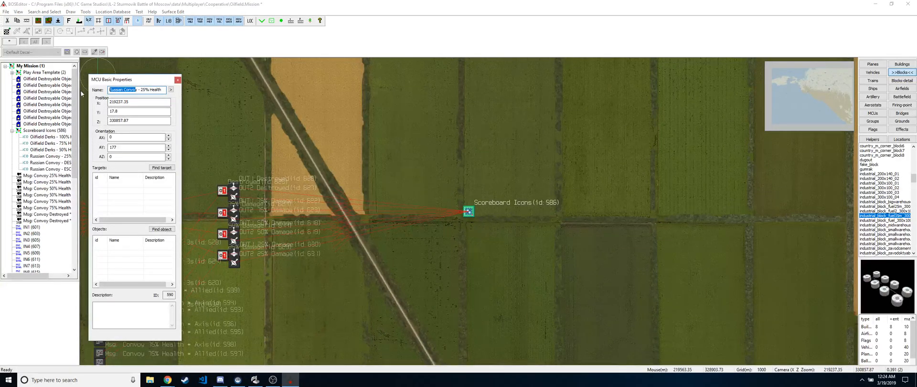
type("Oilfield Derks")
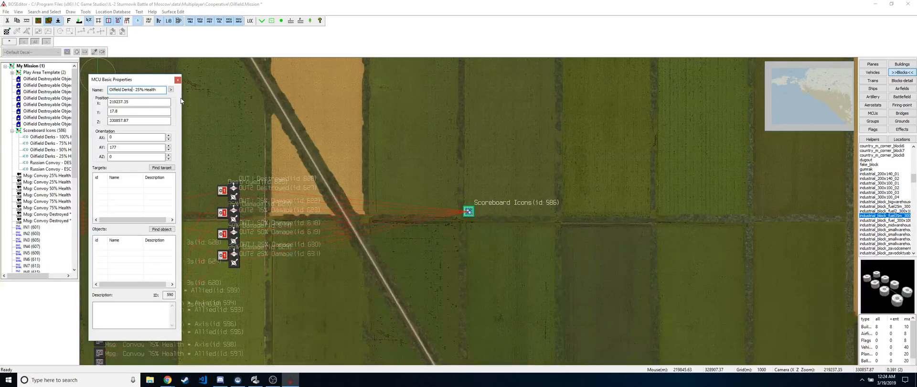
left_click(50, 163)
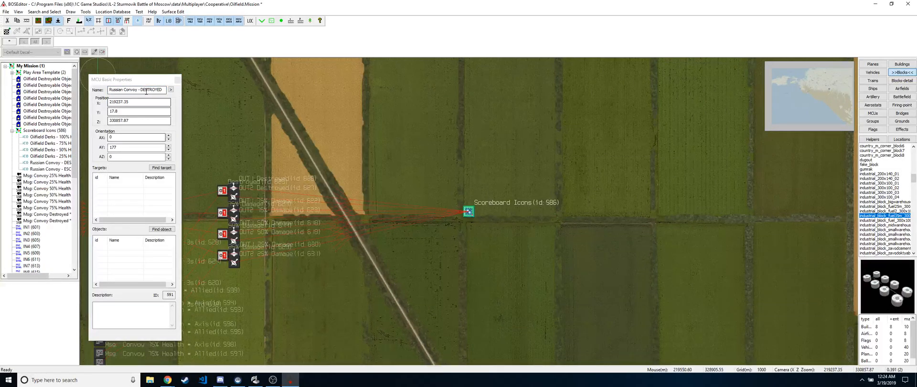
left_click_drag(138, 89, 72, 99)
type("Oilfield Derks")
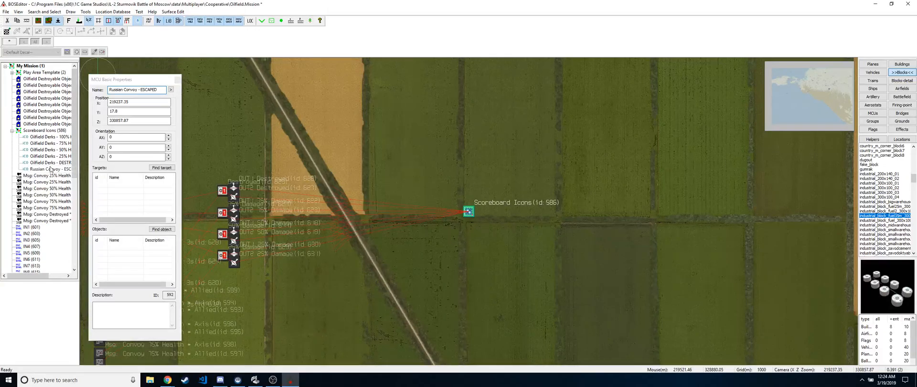
Step: Delete the "Russian Convoy - ESCAPED" icon from the Scoreboard Icons group
left_click(51, 169)
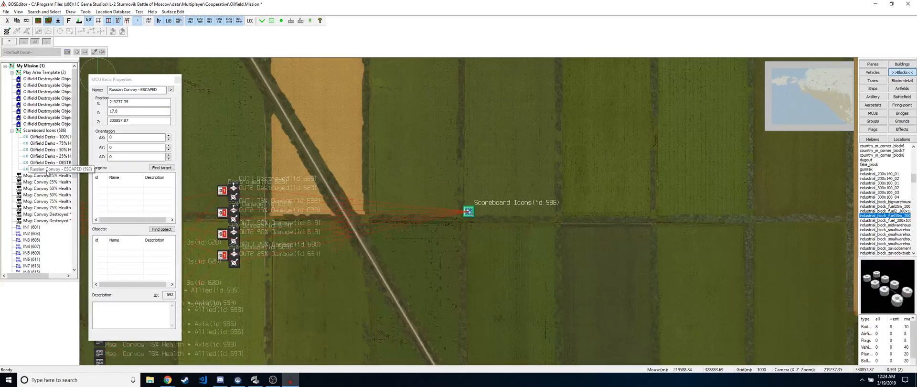
right_click(48, 170)
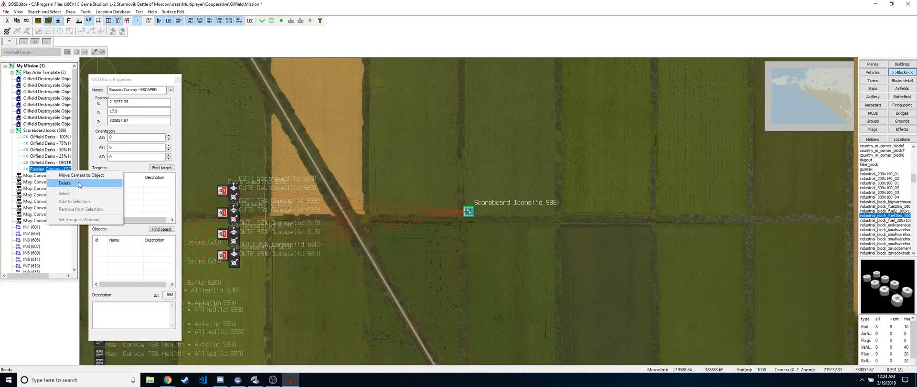
left_click(65, 183)
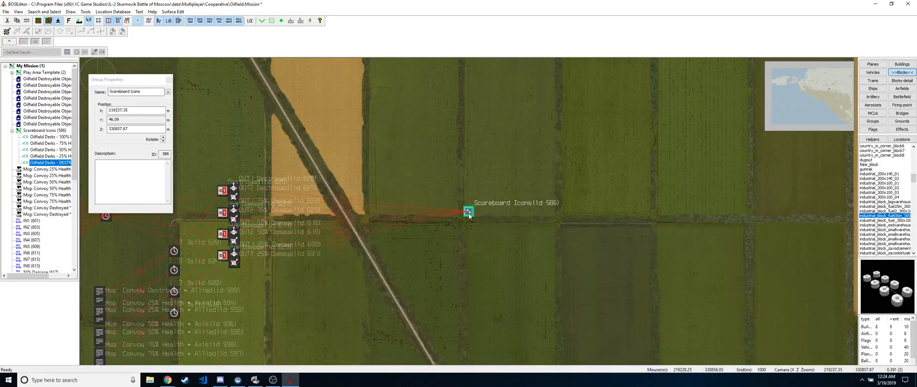
Step: Set Scoreboard Icons as the working group and select all five stacked icons on the map
right_click(51, 131)
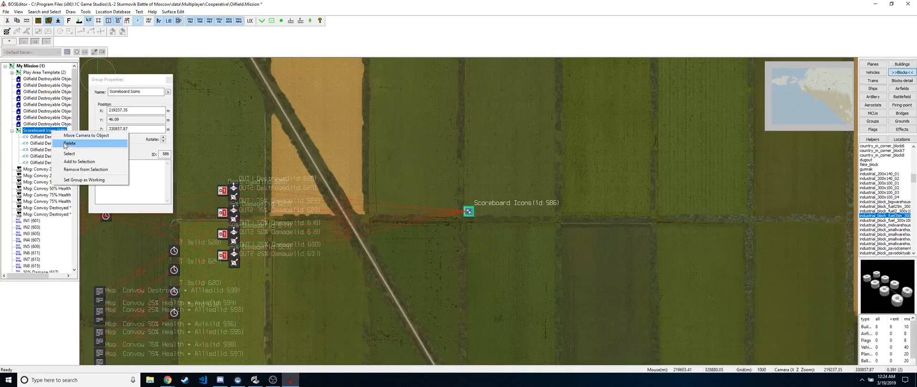
left_click(74, 180)
left_click(463, 176)
scroll(475, 216, "up", 5)
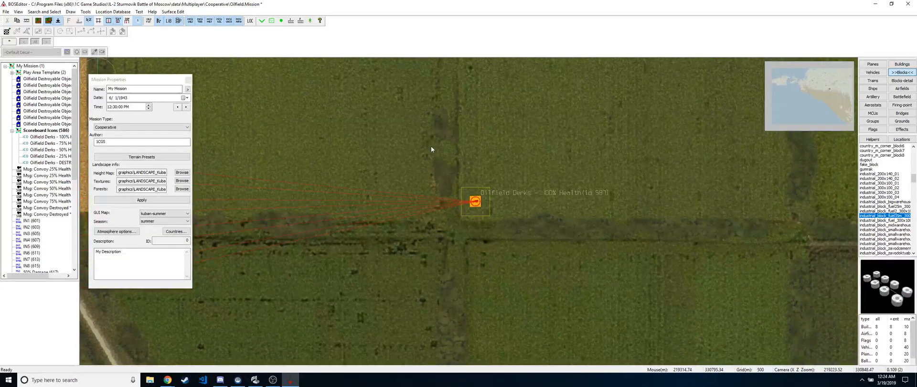
left_click_drag(589, 299, 589, 300)
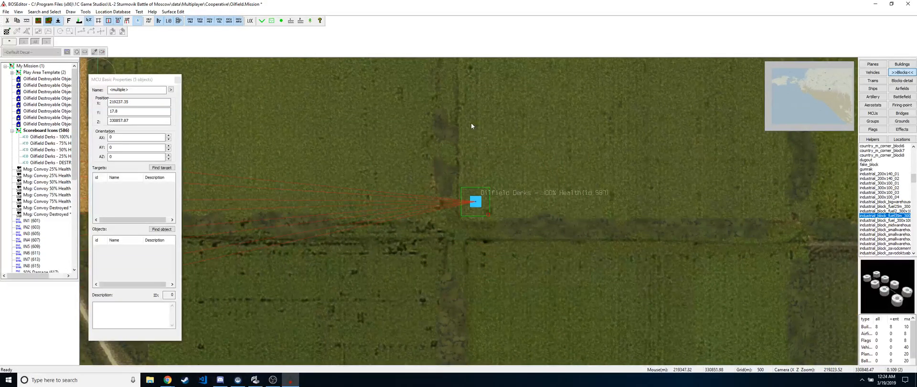
Step: Set the Icon ID of the five selected scoreboard icons to Attack Enemy Buildings and deselect them
left_click(171, 91)
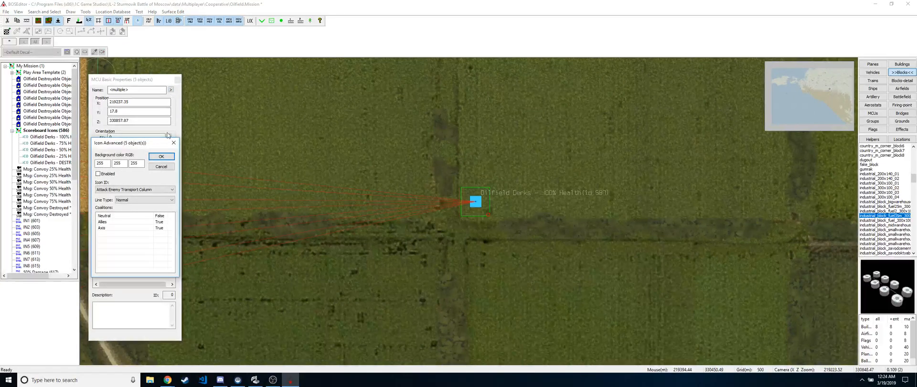
left_click(150, 189)
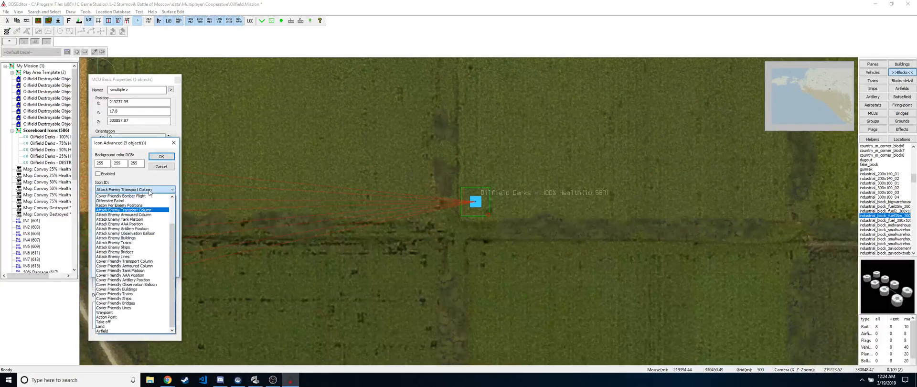
left_click(138, 238)
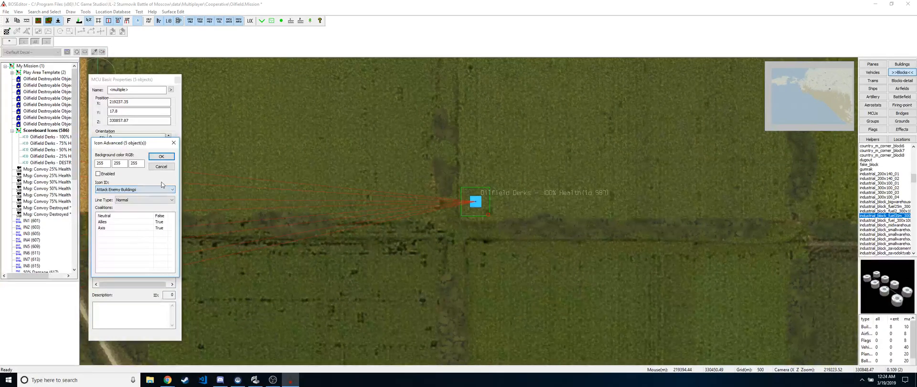
left_click(162, 157)
left_click(480, 155)
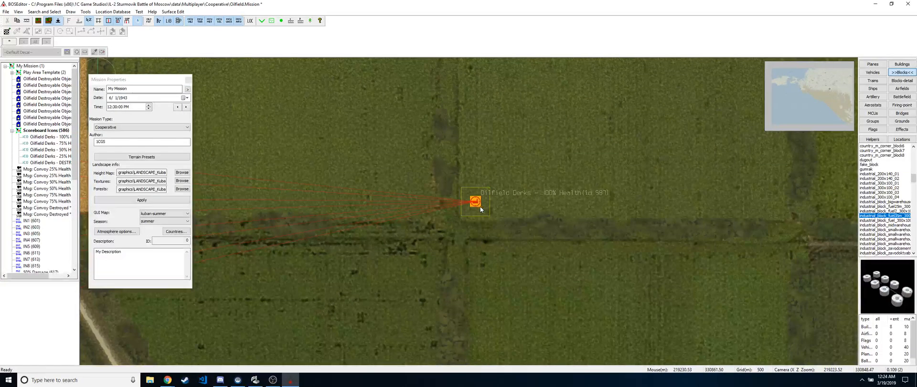
Step: Set My Mission as the working group and select the Scoreboard Icons group on the map
right_click(31, 73)
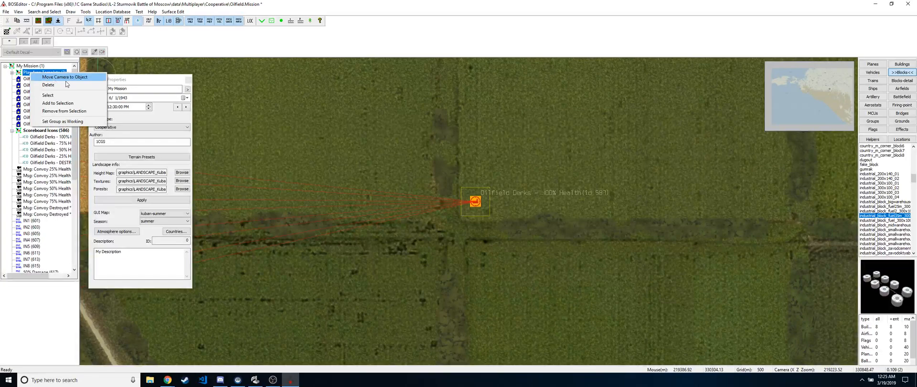
left_click(66, 123)
right_click(25, 66)
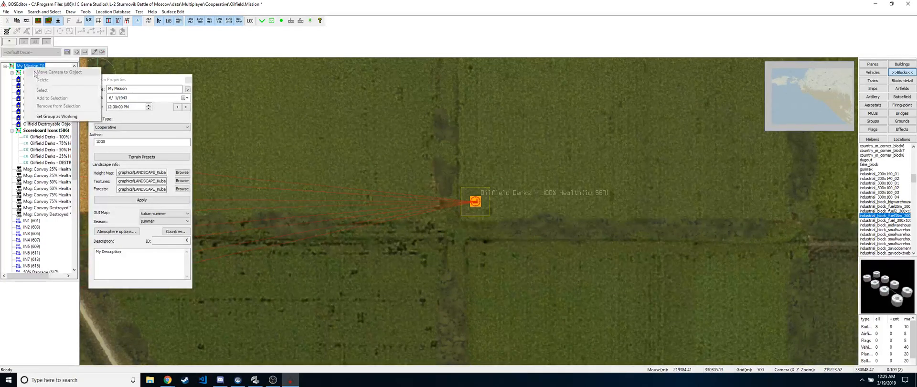
left_click(58, 116)
scroll(457, 123, "down", 3)
left_click_drag(442, 132, 535, 217)
left_click_drag(462, 146, 398, 131)
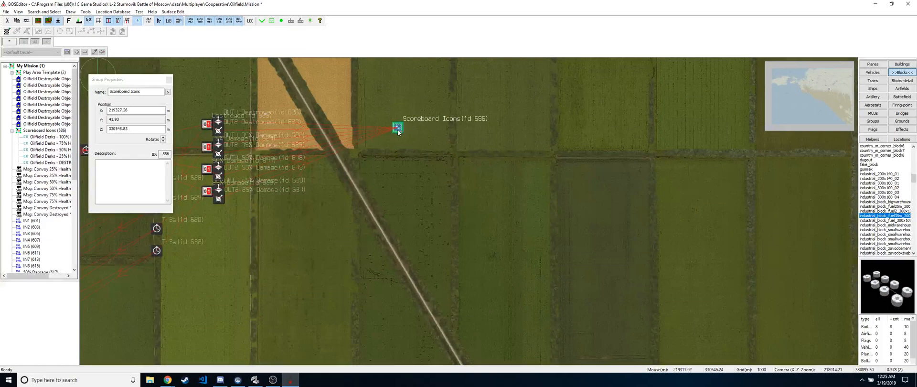
Step: Show the chart map and move the Scoreboard Icons group to about X 278437, Z 299792, among the orange markers in grid square 0527
left_click(39, 21)
middle_click_drag(433, 188, 445, 209)
scroll(446, 209, "down", 3)
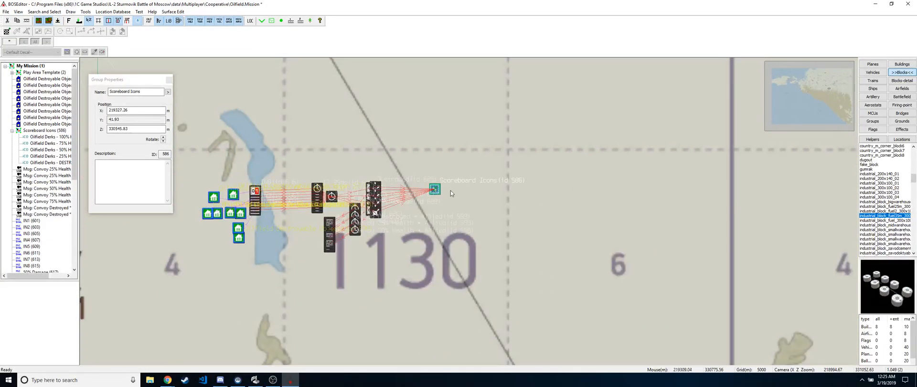
left_click_drag(434, 190, 433, 132)
middle_click_drag(292, 80, 433, 132)
left_click_drag(433, 132, 461, 202)
middle_click_drag(432, 132, 461, 202)
scroll(501, 152, "down", 5)
left_click_drag(462, 202, 499, 281)
middle_click_drag(501, 110, 500, 281)
left_click_drag(499, 281, 462, 324)
middle_click_drag(408, 199, 462, 324)
left_click_drag(463, 324, 418, 265)
middle_click_drag(417, 166, 417, 264)
left_click_drag(418, 265, 442, 157)
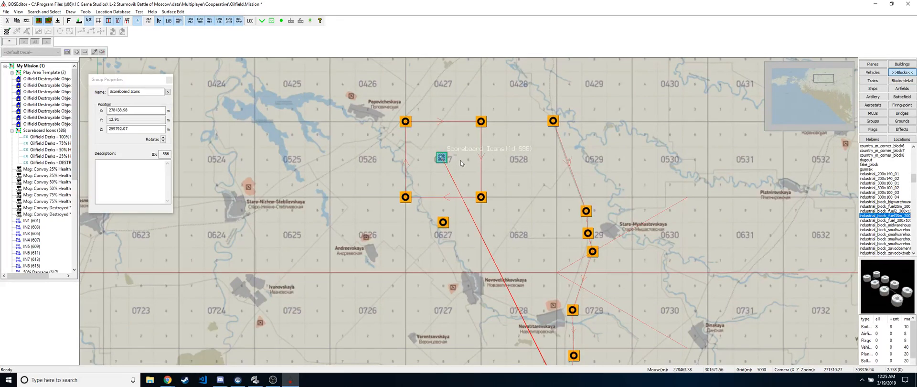
Step: Examine the map between the Scoreboard Icons group and the oilfield, following the red link lines
middle_click_drag(535, 223, 482, 65)
middle_click_drag(571, 363, 472, 123)
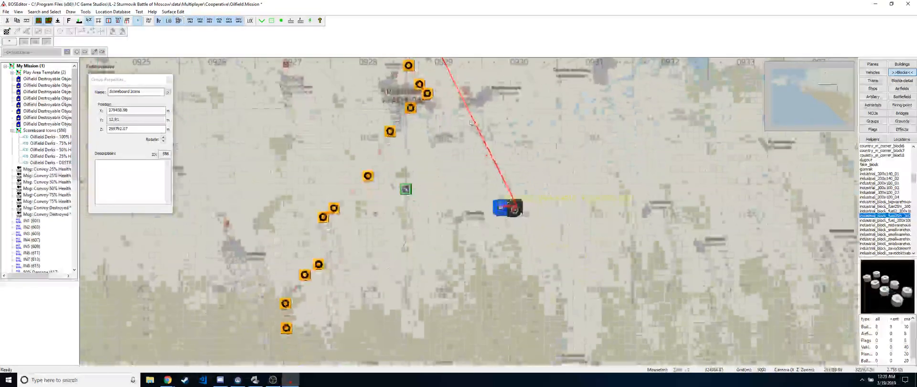
middle_click_drag(503, 153, 551, 295)
middle_click_drag(439, 165, 499, 340)
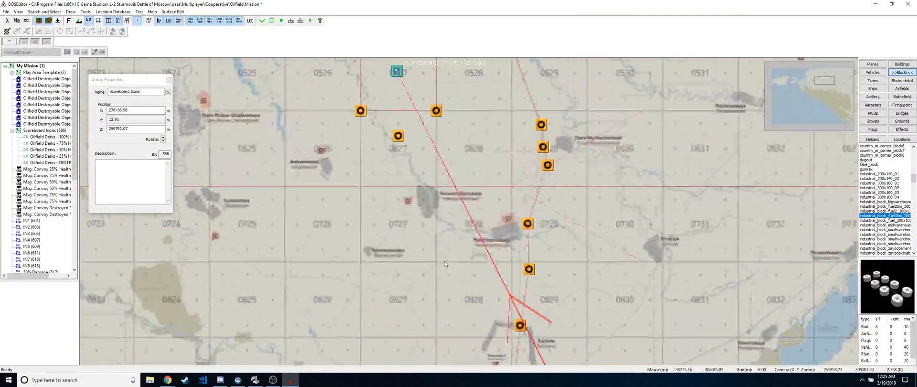
middle_click_drag(424, 119, 443, 195)
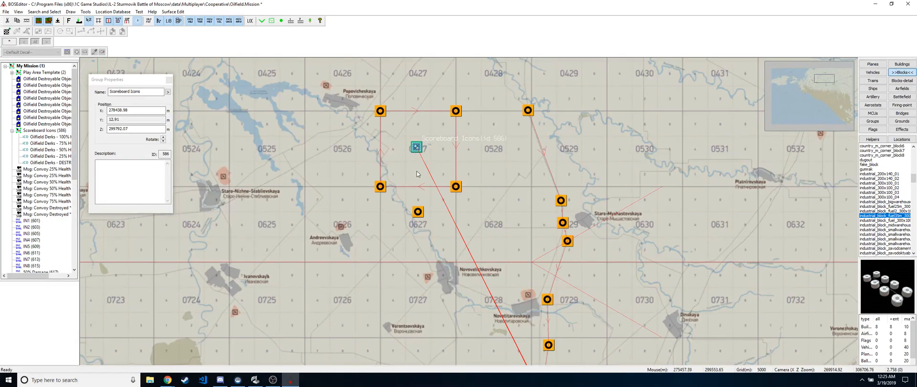
middle_click_drag(448, 188, 413, 145)
middle_click_drag(529, 318, 451, 202)
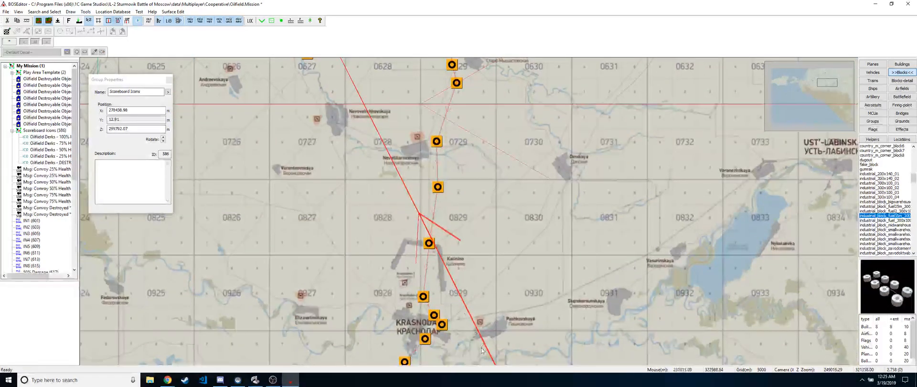
middle_click_drag(516, 287, 468, 158)
Step: Check the subtitle texts of the Axis and Allied Convoy Destroyed messages
scroll(475, 306, "up", 10)
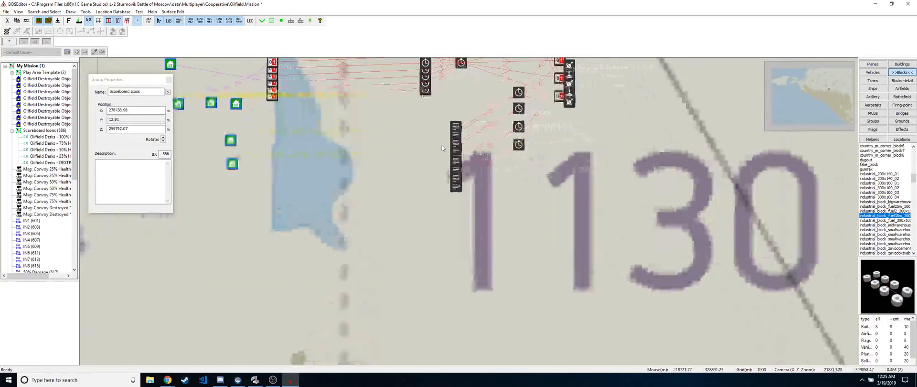
scroll(434, 176, "up", 4)
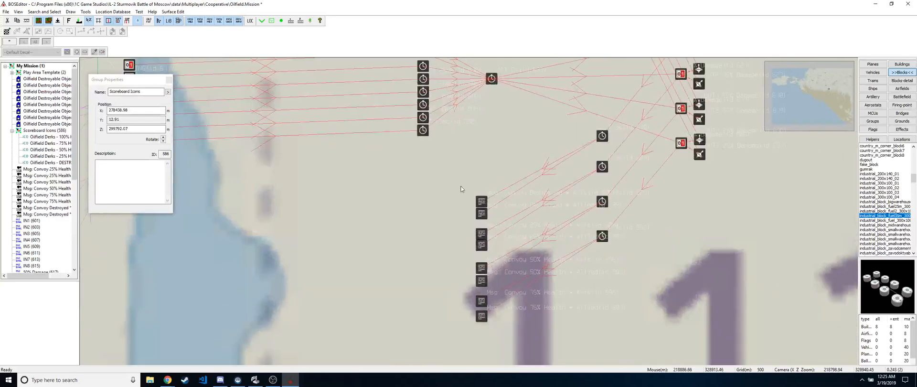
double_click(482, 203)
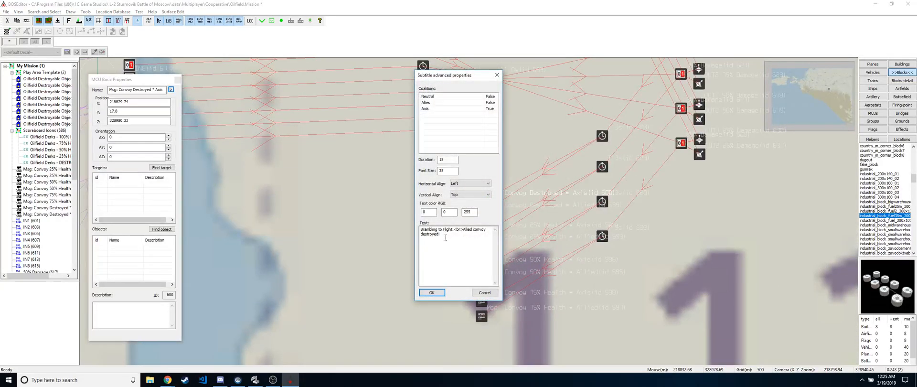
left_click(431, 293)
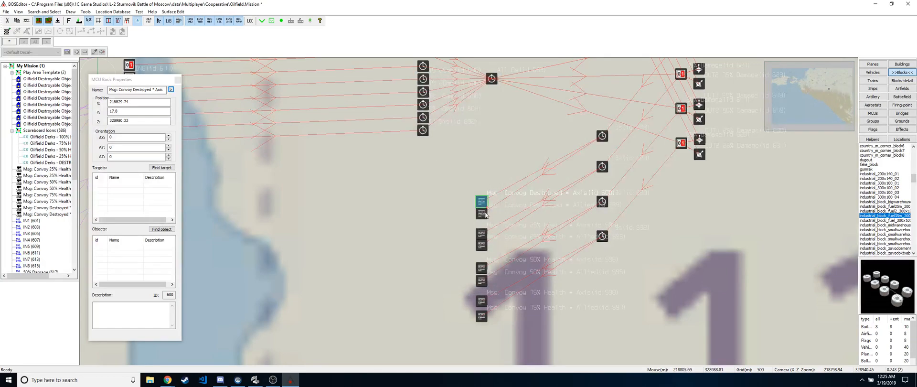
double_click(485, 218)
left_click(484, 290)
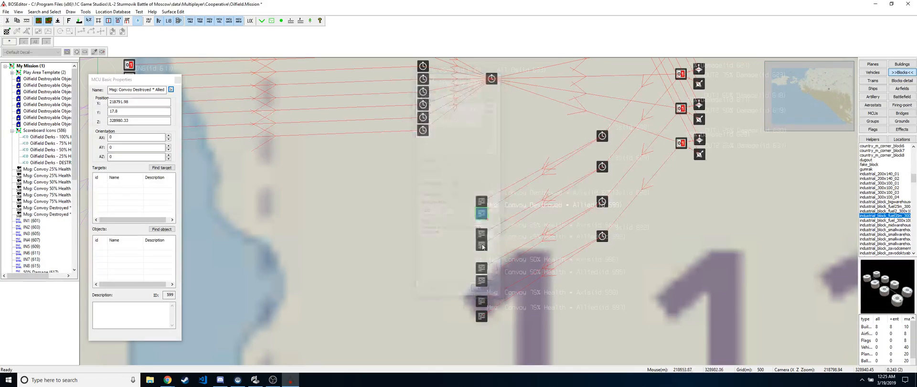
Step: Replace "convoy" with "Oilfield Derks" in the subtitle texts of the Axis and Allied Convoy Destroyed messages
double_click(481, 203)
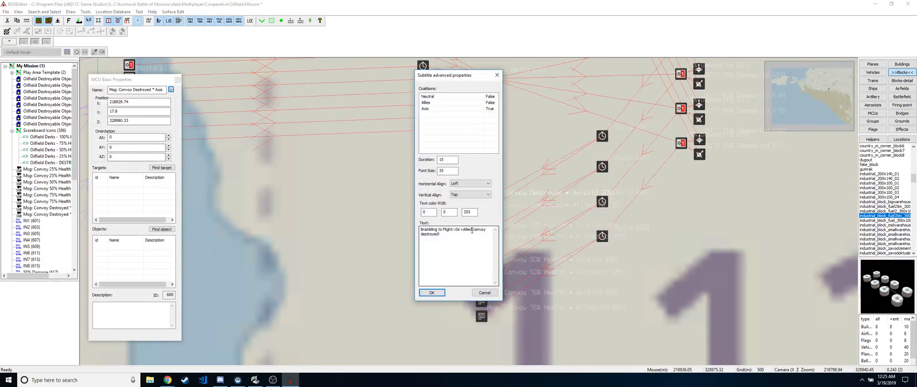
left_click_drag(474, 231, 479, 237)
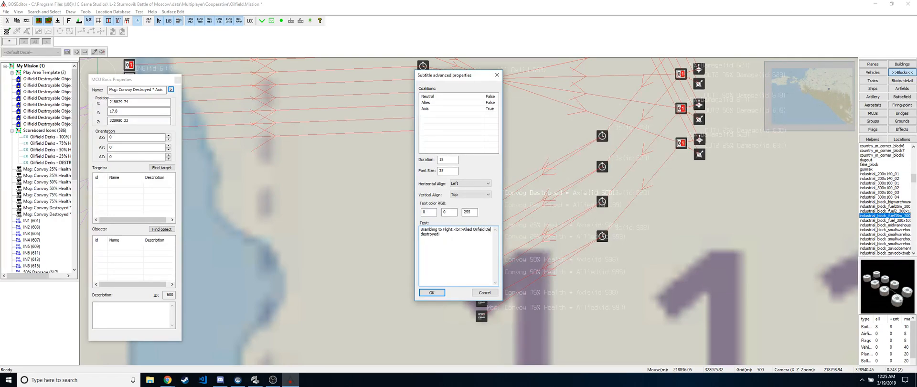
left_click_drag(431, 234, 486, 228)
left_click(430, 293)
double_click(481, 214)
left_click(432, 292)
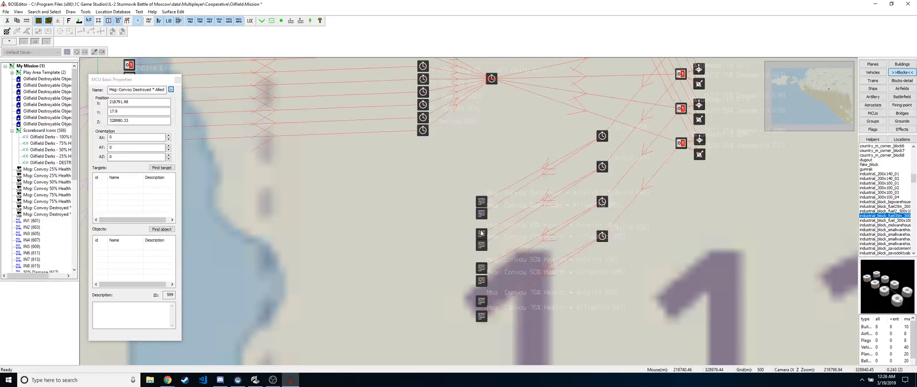
Step: Replace "convoy" with "Oilfield Derks" in both 25% Health subtitles, rechecking the Allied Destroyed text in between
double_click(481, 233)
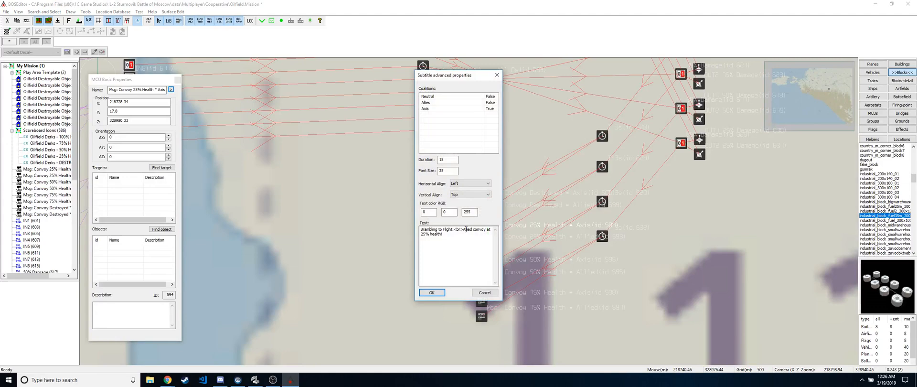
left_click(432, 292)
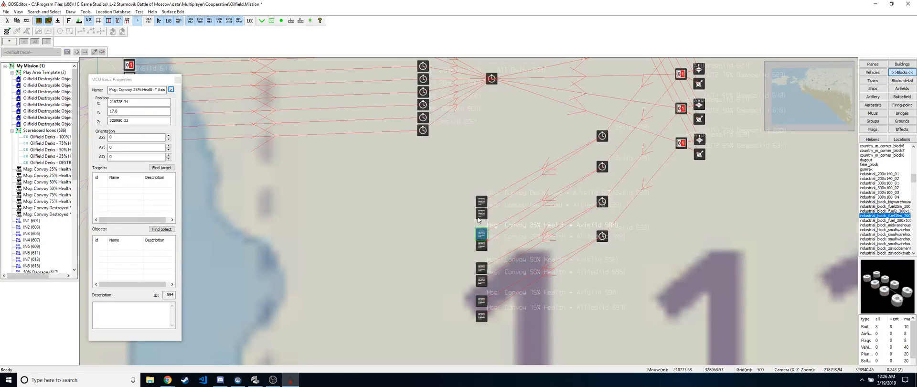
double_click(480, 215)
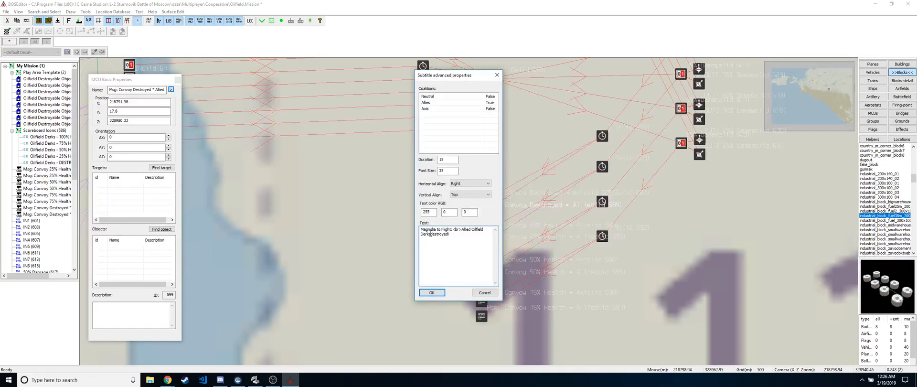
left_click(431, 293)
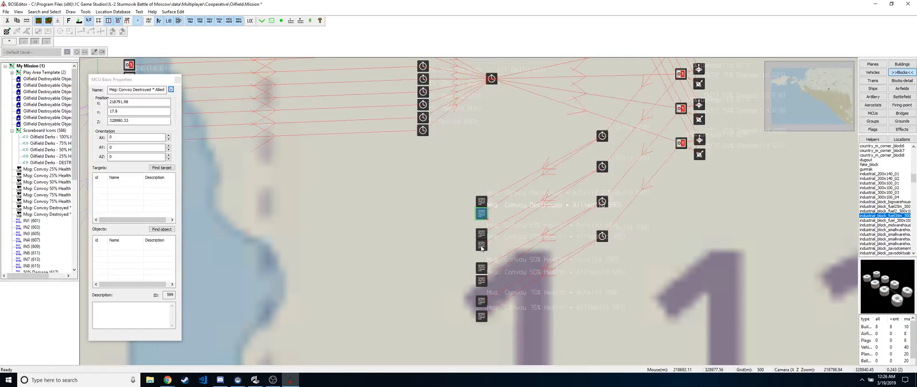
double_click(482, 246)
double_click(477, 230)
type("Oilfield Derks")
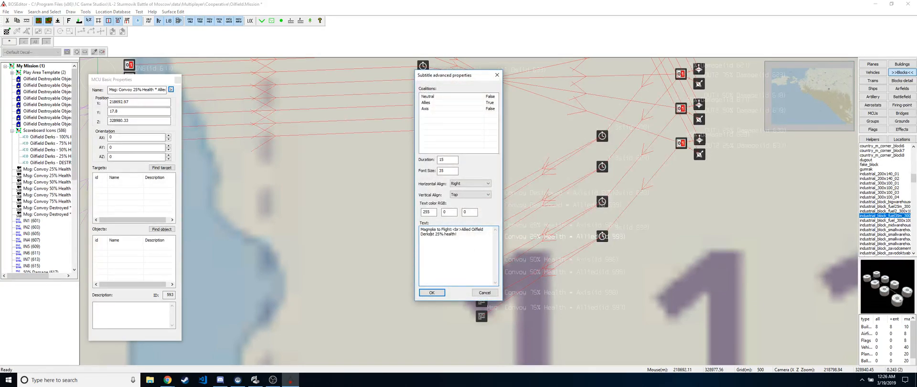
left_click(432, 292)
Step: Replace "convoy" with "Oilfield Derks" in the Axis and Allied 50% Health message subtitles
double_click(482, 264)
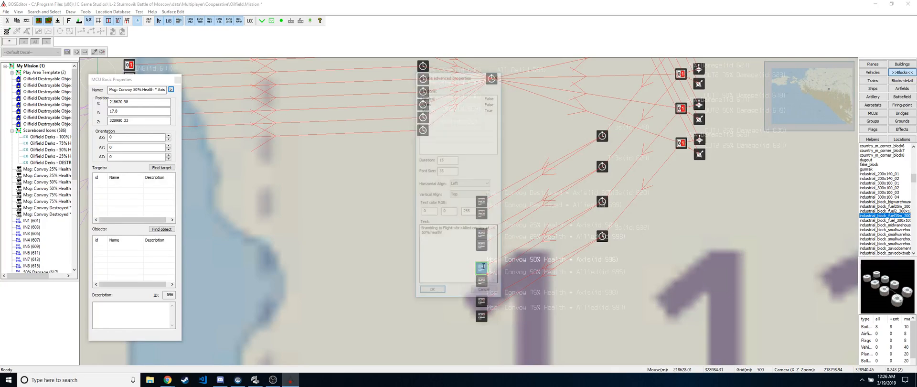
double_click(475, 230)
type("Oilfield Derks")
left_click(441, 291)
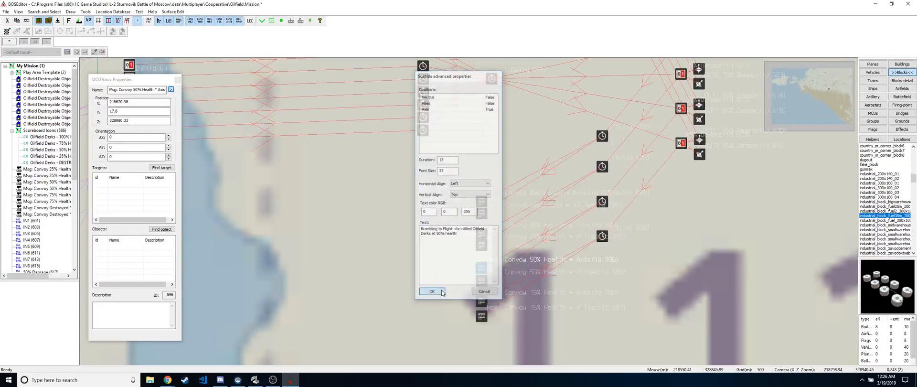
double_click(481, 266)
double_click(478, 229)
type("Oilfield Derks")
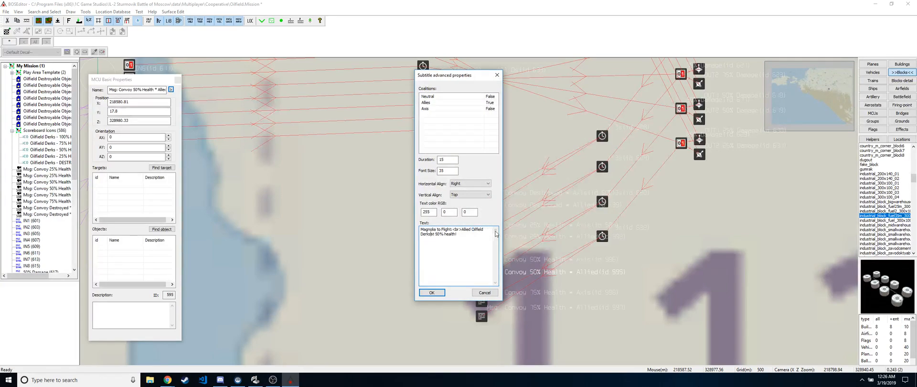
left_click(431, 293)
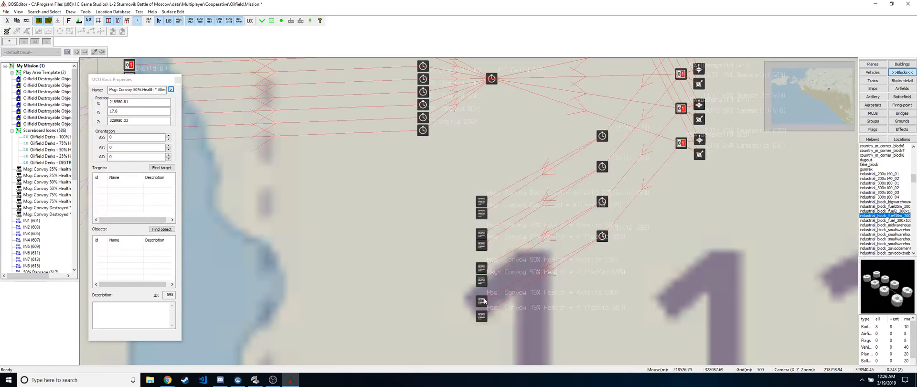
Step: Replace "convoy" with "Oilfield Derks" in the Axis and Allied 75% Health message subtitles and deselect the message
double_click(483, 301)
double_click(480, 229)
type("Oilfield Derks")
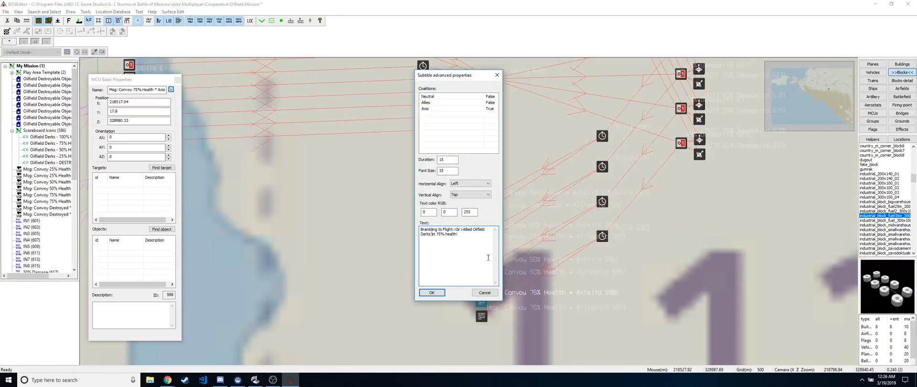
left_click(432, 293)
double_click(481, 317)
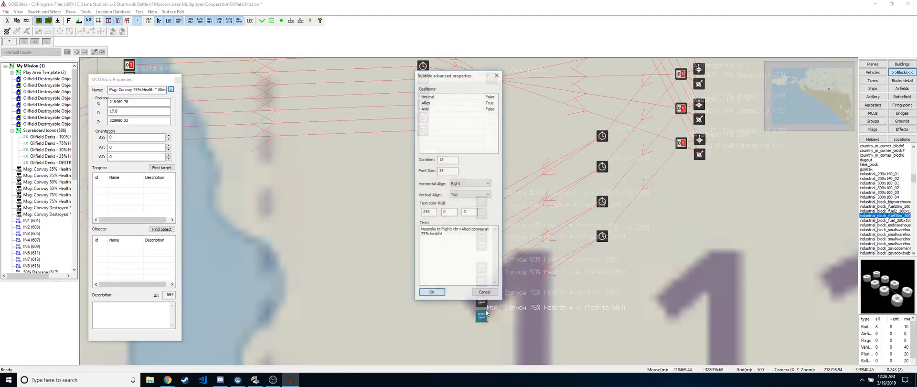
double_click(477, 230)
type("Oilfield Derks")
left_click(432, 292)
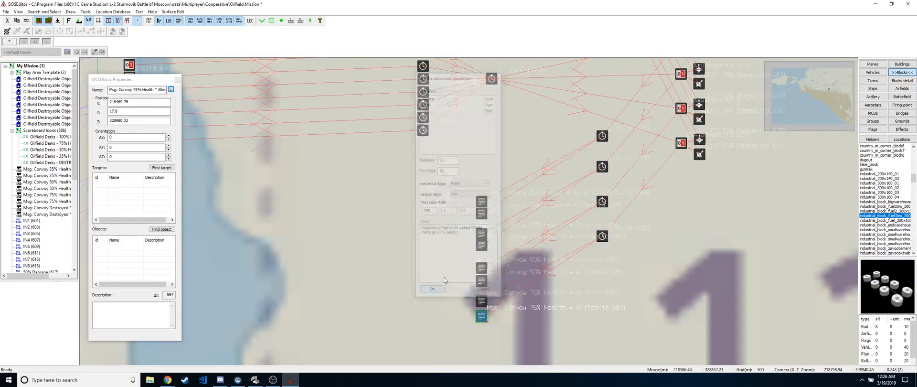
left_click(421, 244)
Step: Select all the counters, timers, switches and messages beside the oilfield blocks and combine them into one group
scroll(422, 244, "down", 4)
scroll(467, 228, "up", 3)
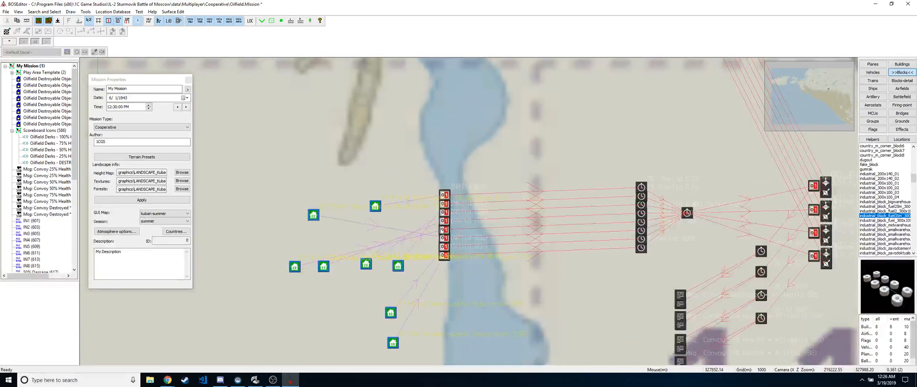
scroll(423, 135, "down", 2)
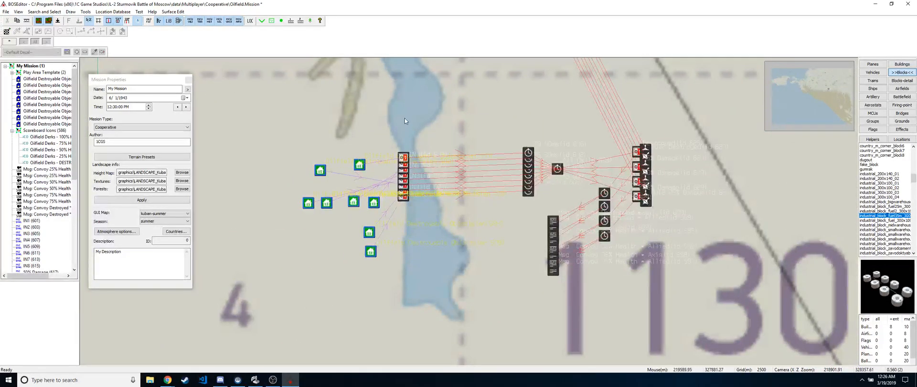
left_click_drag(405, 118, 682, 310)
left_click_drag(537, 217, 638, 209)
right_click(638, 209)
left_click(686, 102)
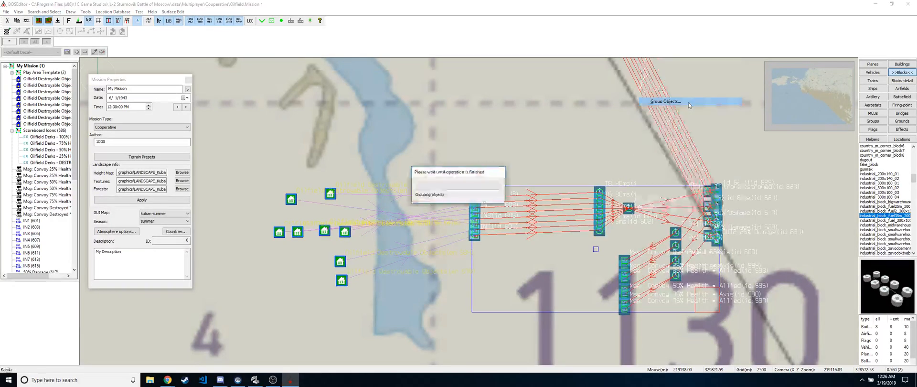
Step: Name the new group "Damage Display Switch", deselect it and save the mission
type("Da")
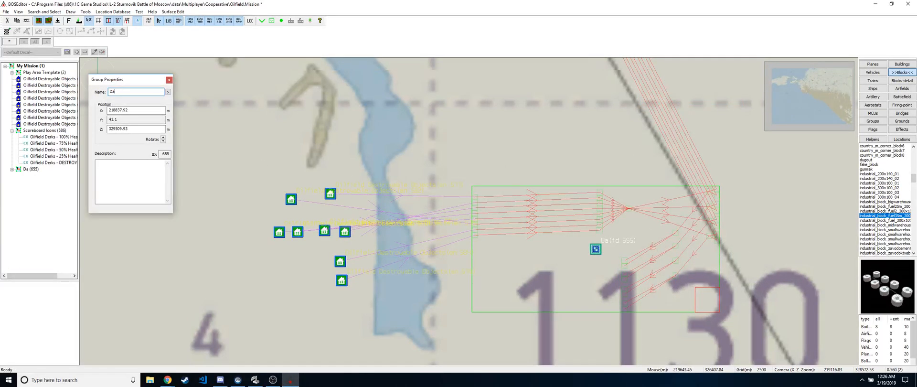
type("mage Display Switch")
left_click(569, 141)
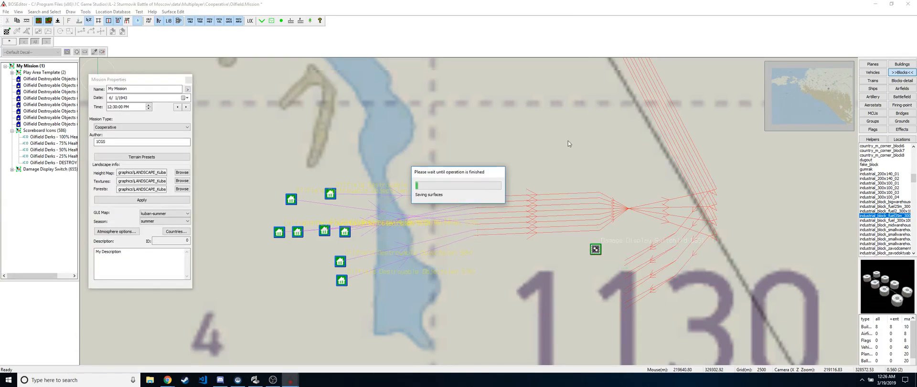